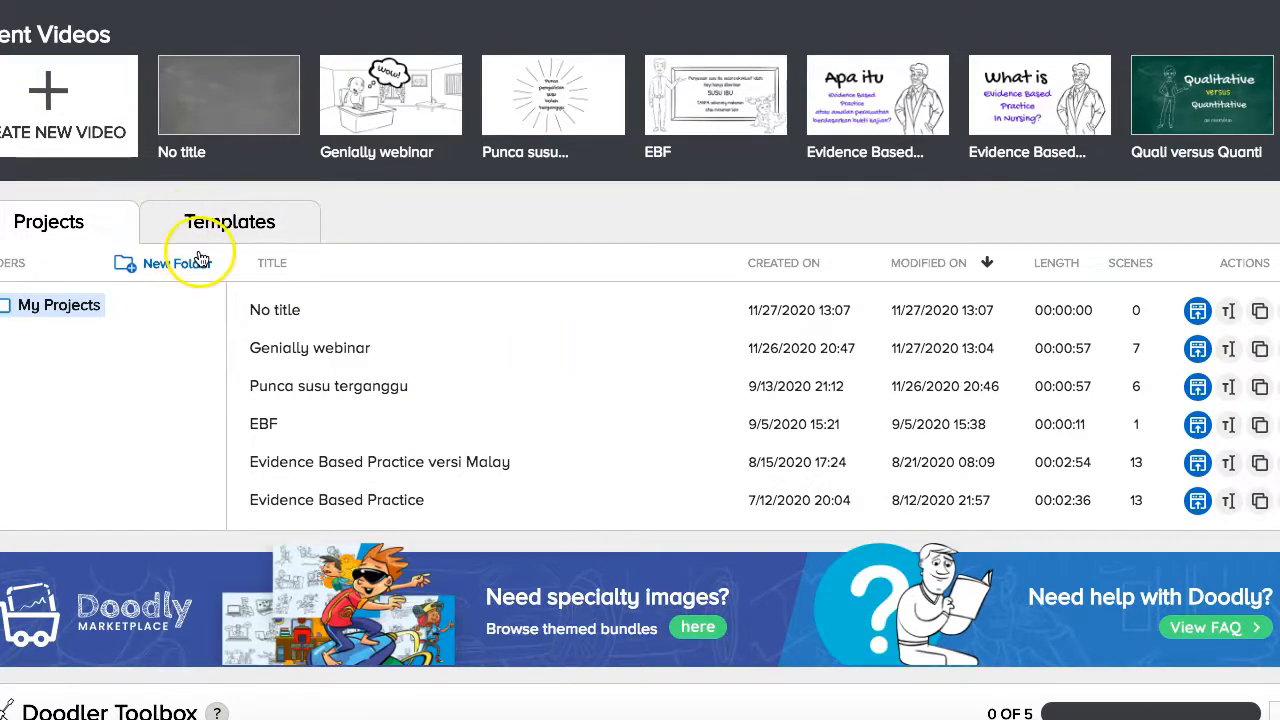
Switch to the Templates library and browse the free templates under All Categories.
left_click(230, 224)
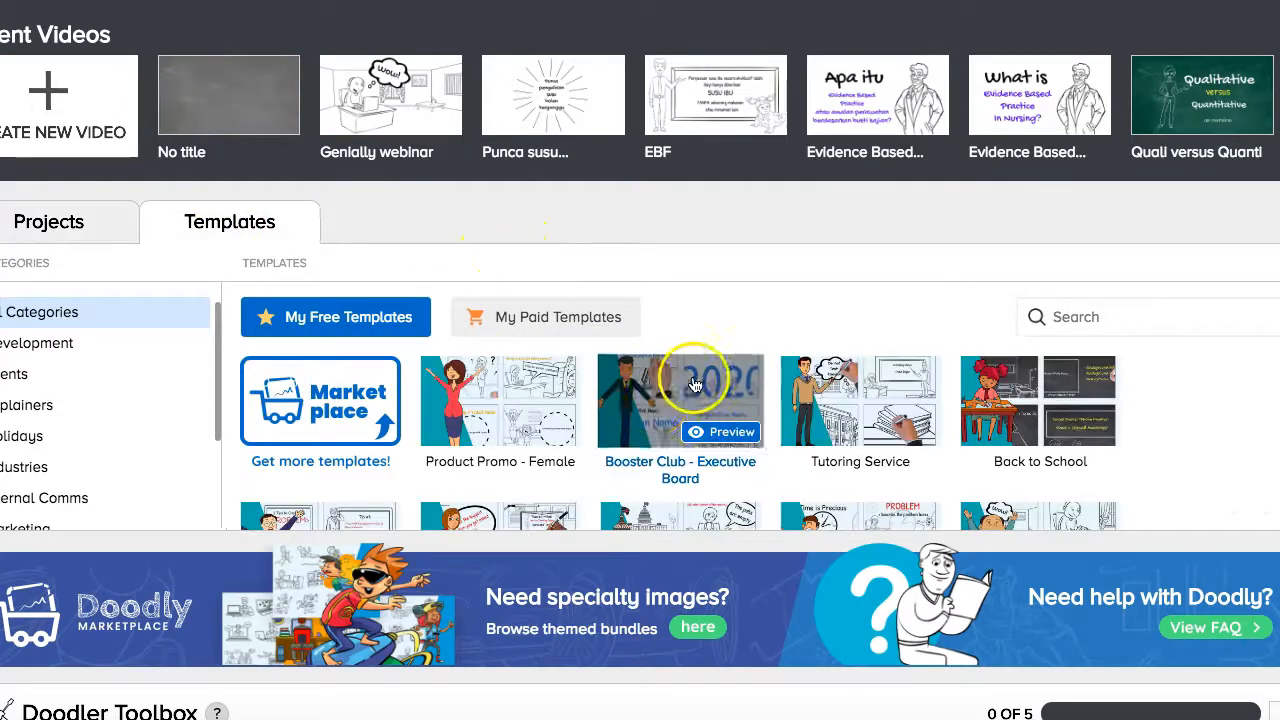
scroll(1236, 380, "down", 1)
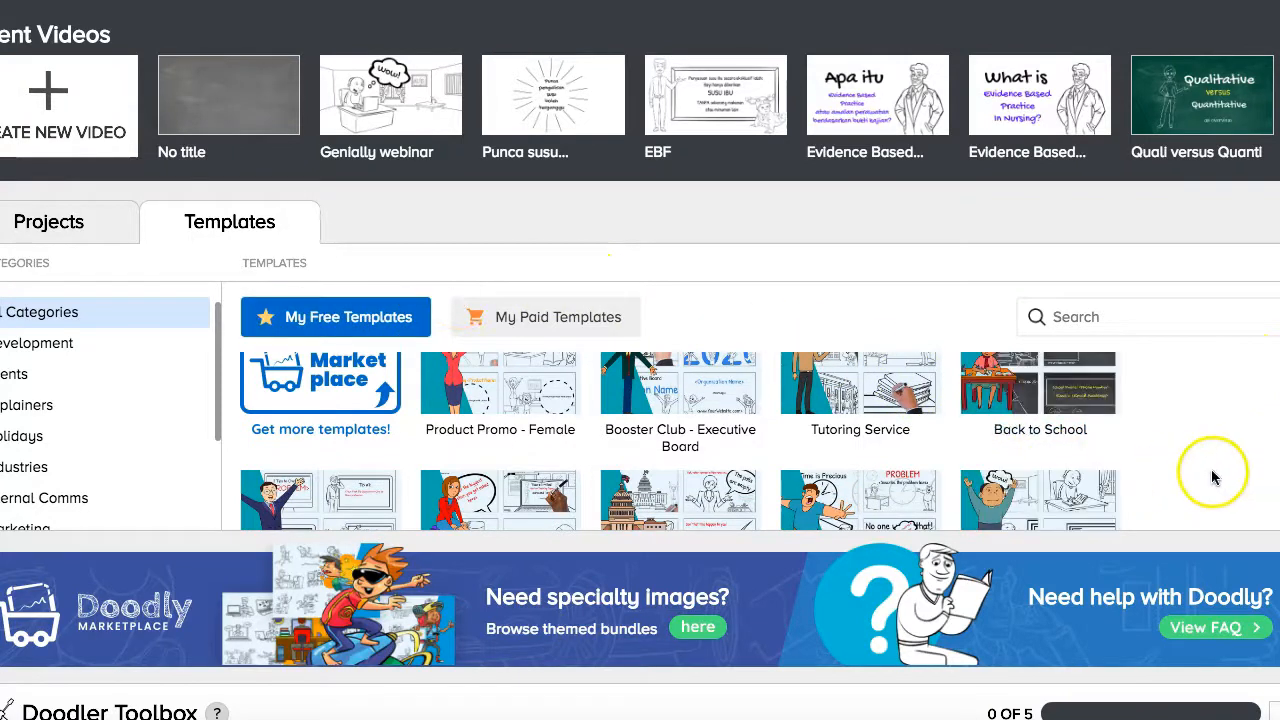
scroll(1212, 473, "down", 1)
scroll(1212, 473, "down", 1)
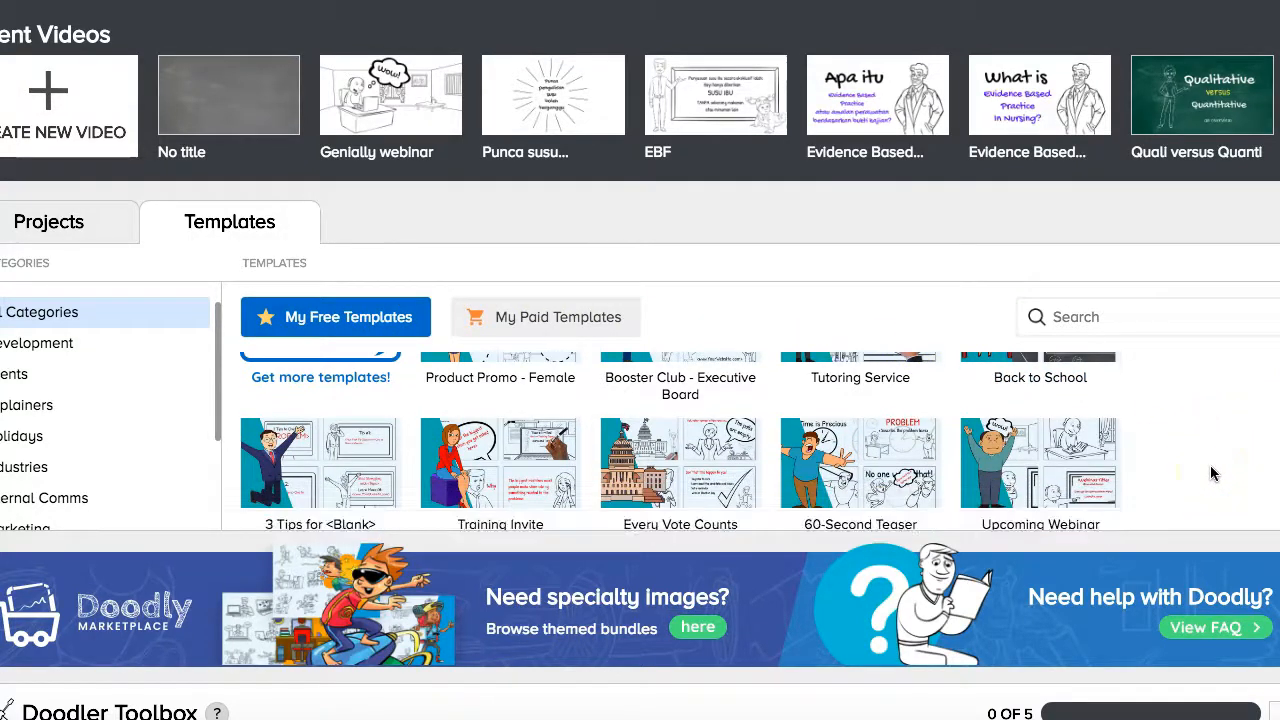
scroll(1211, 474, "down", 1)
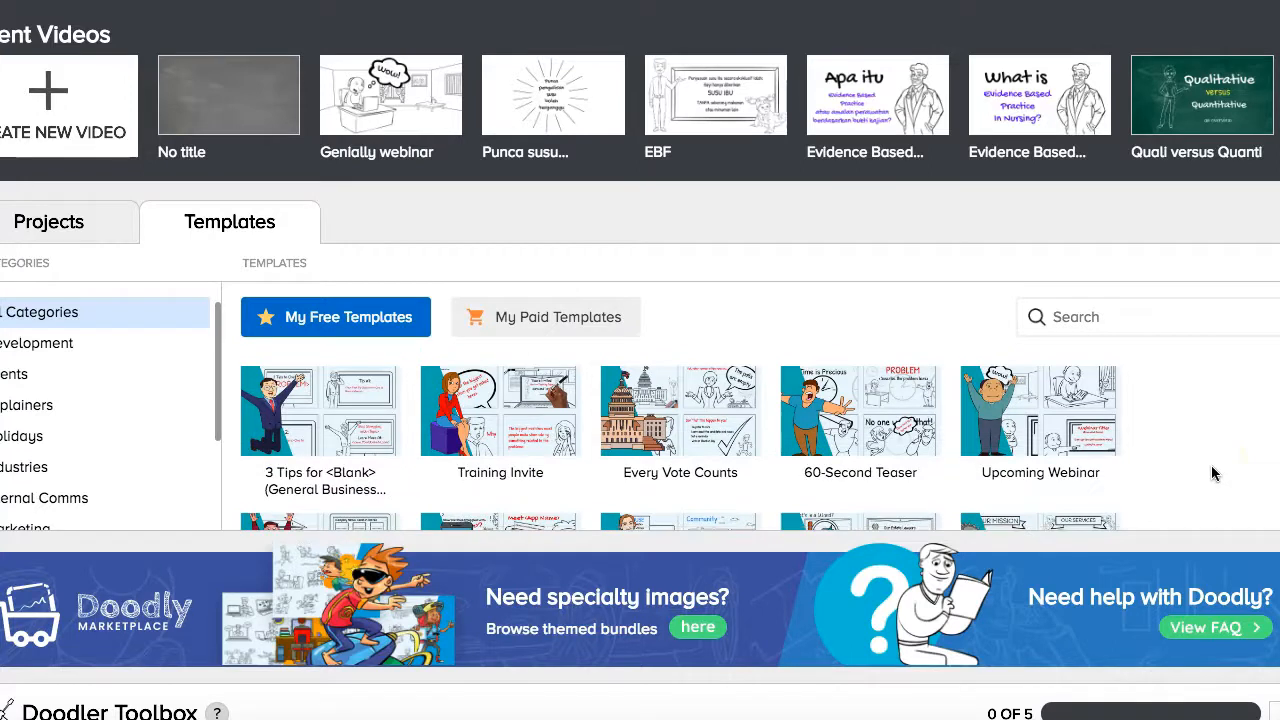
scroll(1211, 474, "down", 2)
scroll(1211, 466, "down", 10)
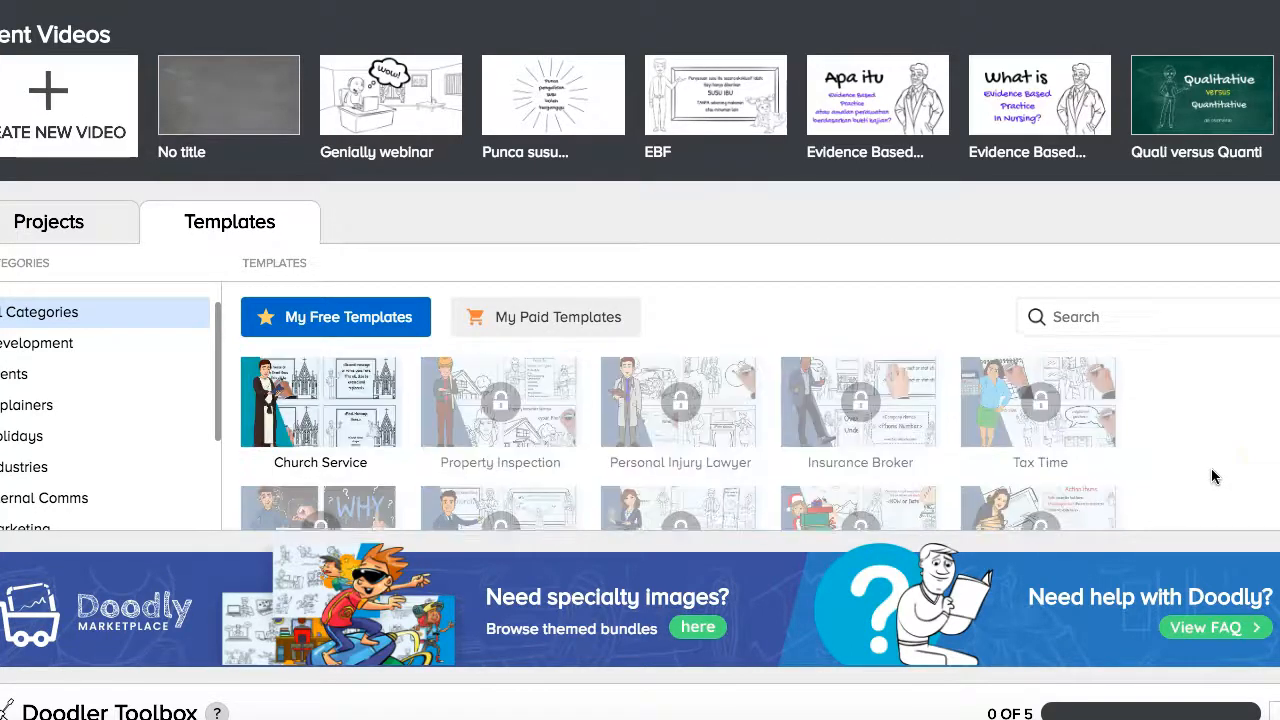
scroll(1211, 476, "down", 4)
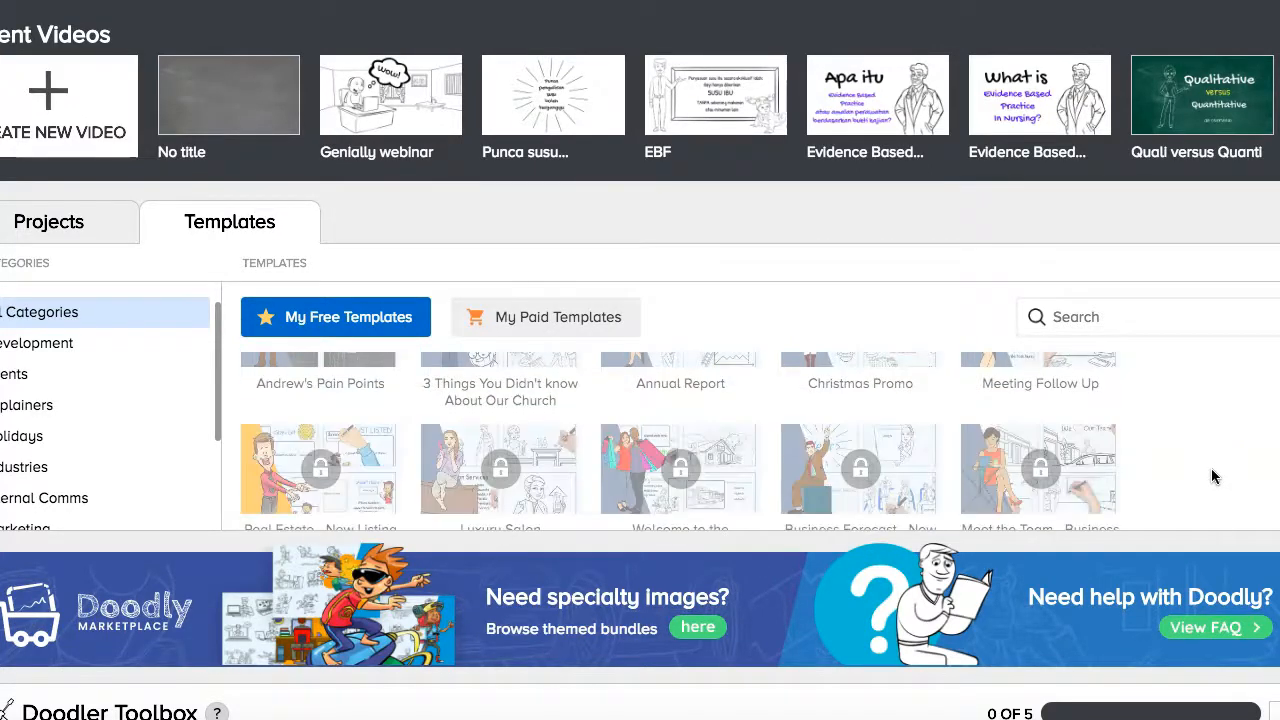
scroll(1211, 476, "down", 1)
scroll(1211, 476, "up", 15)
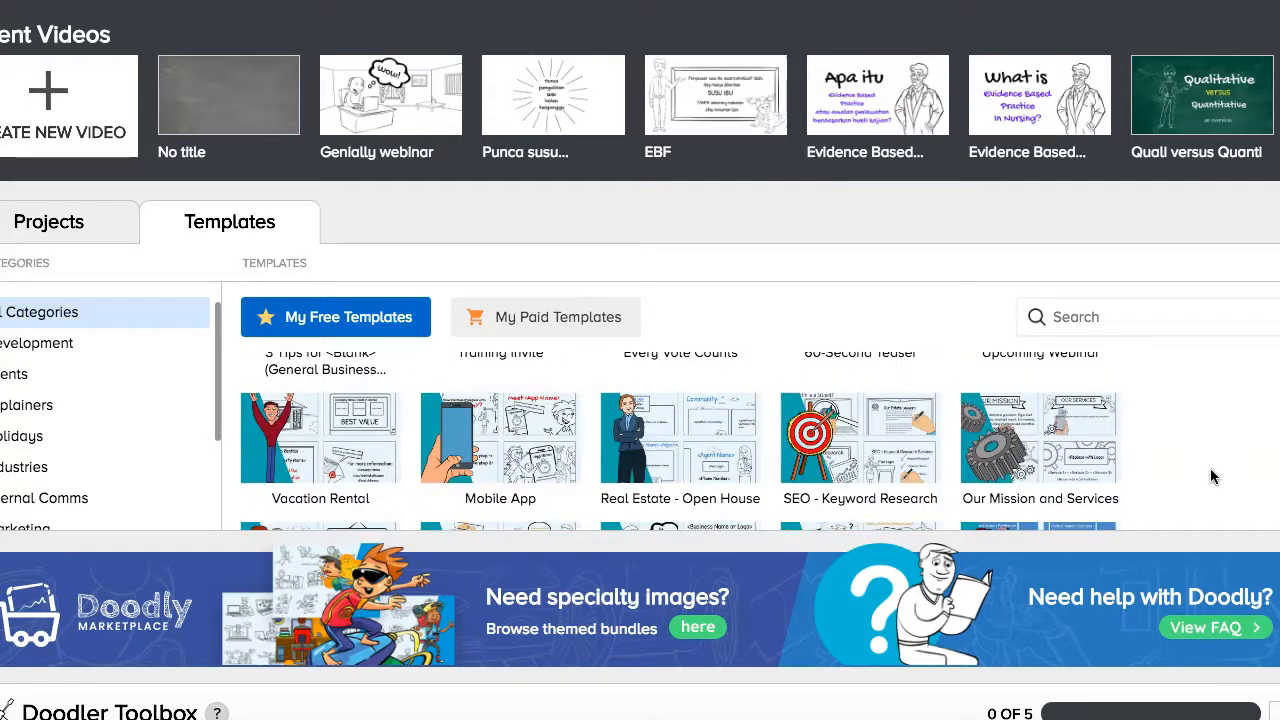
left_click(1214, 483)
scroll(1205, 464, "up", 3)
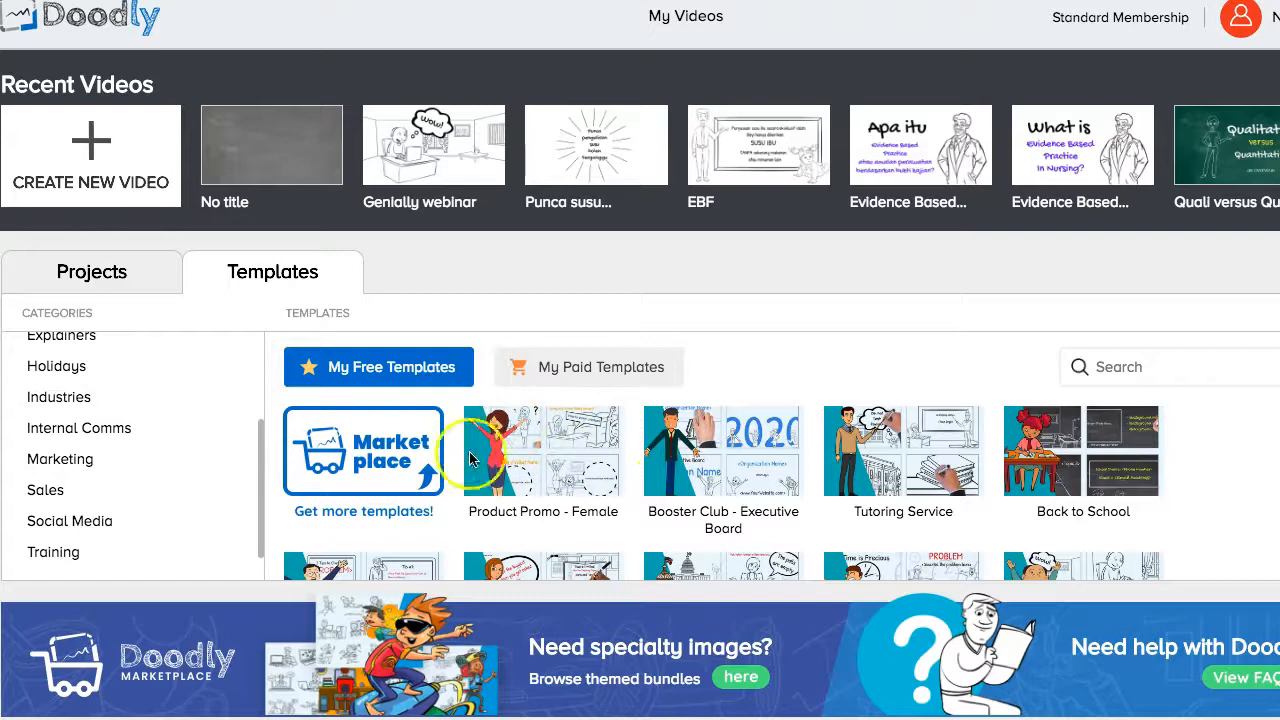
scroll(178, 449, "up", 3)
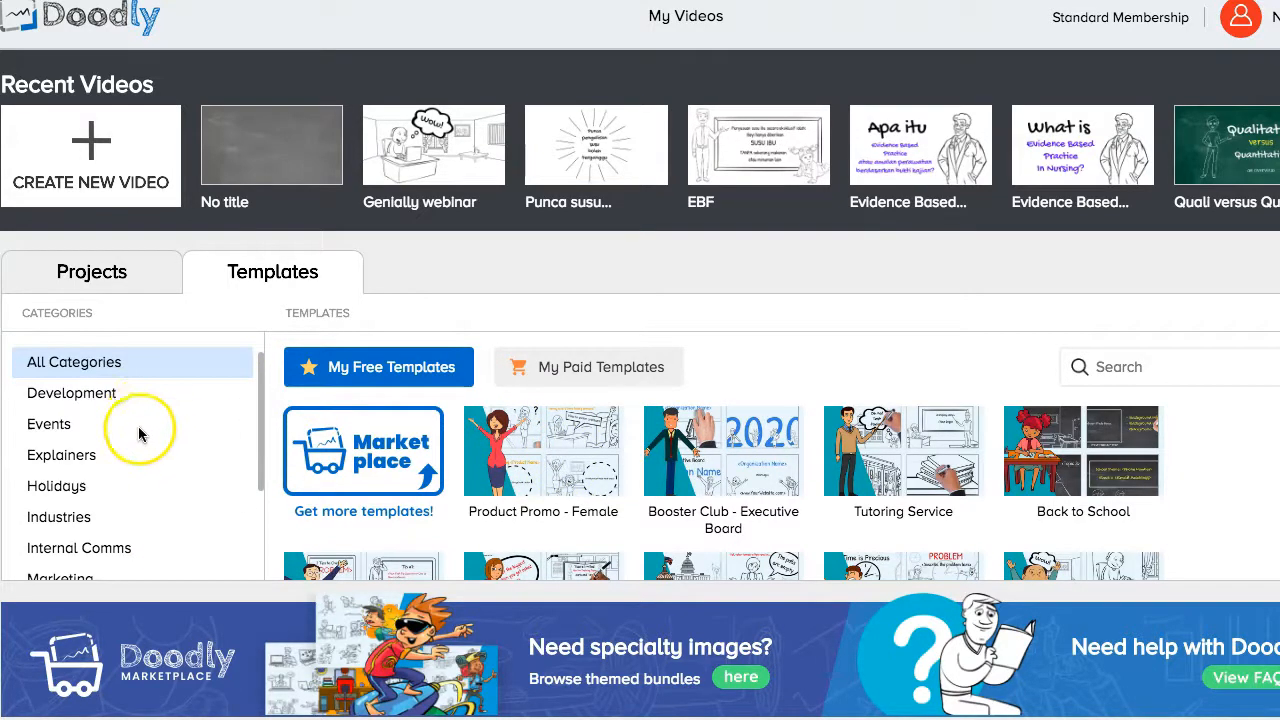
Filter the template library to the Events category and scroll through its templates.
left_click(74, 400)
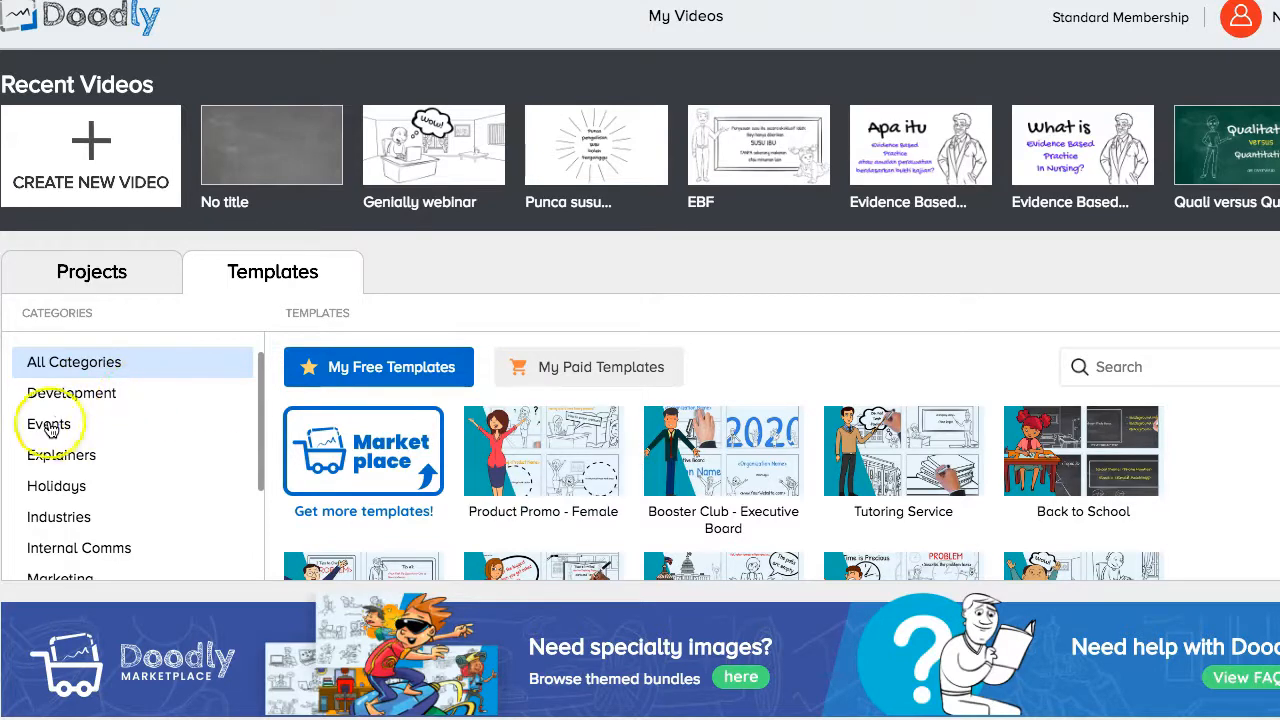
left_click(50, 426)
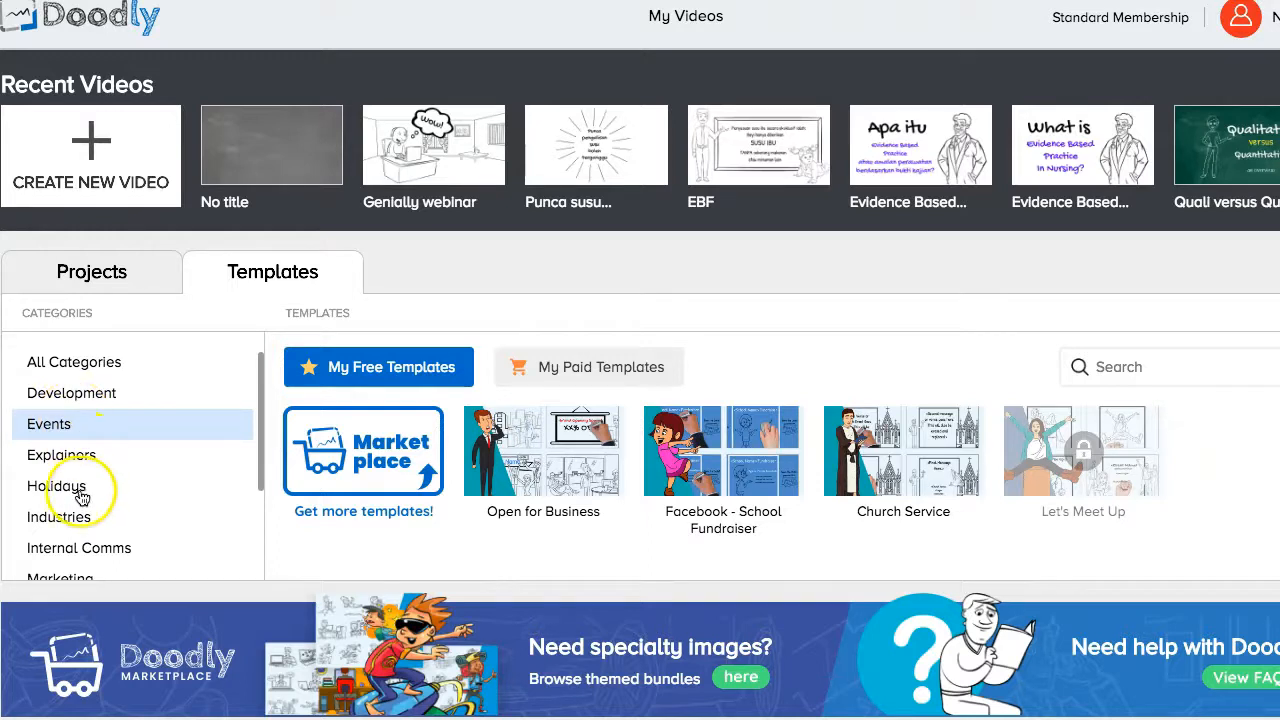
scroll(80, 510, "down", 3)
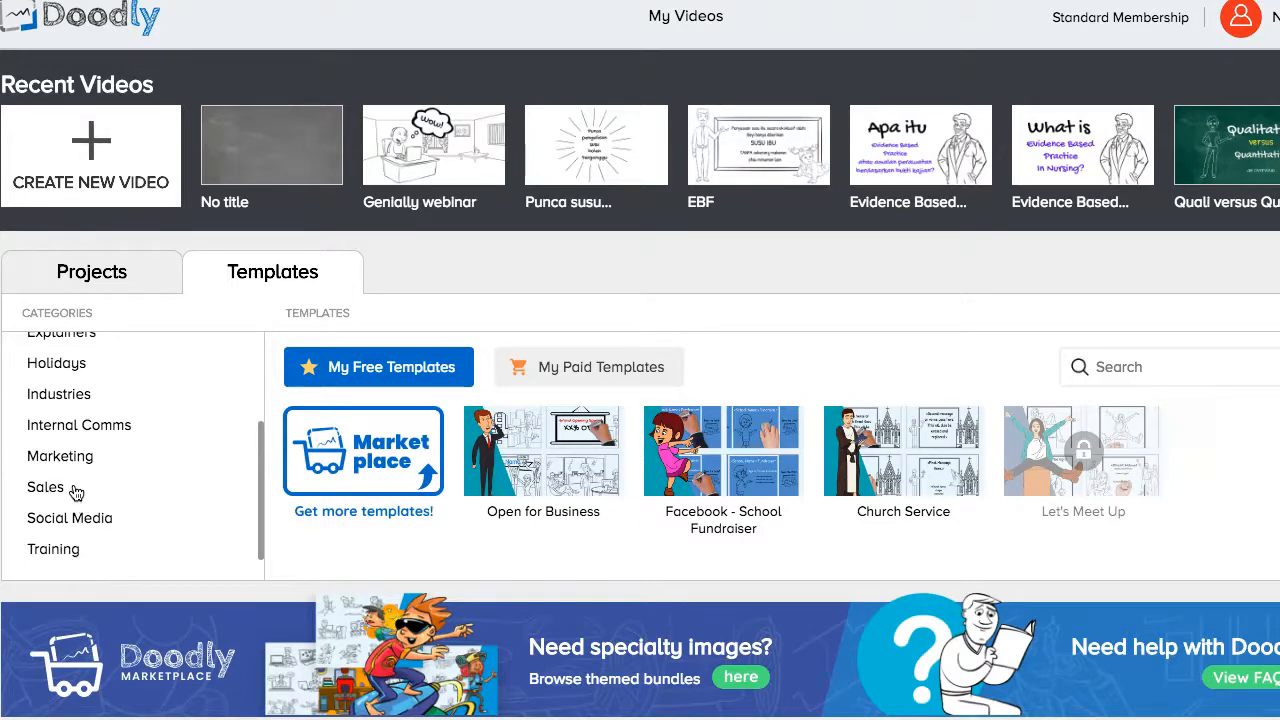
scroll(76, 490, "up", 1)
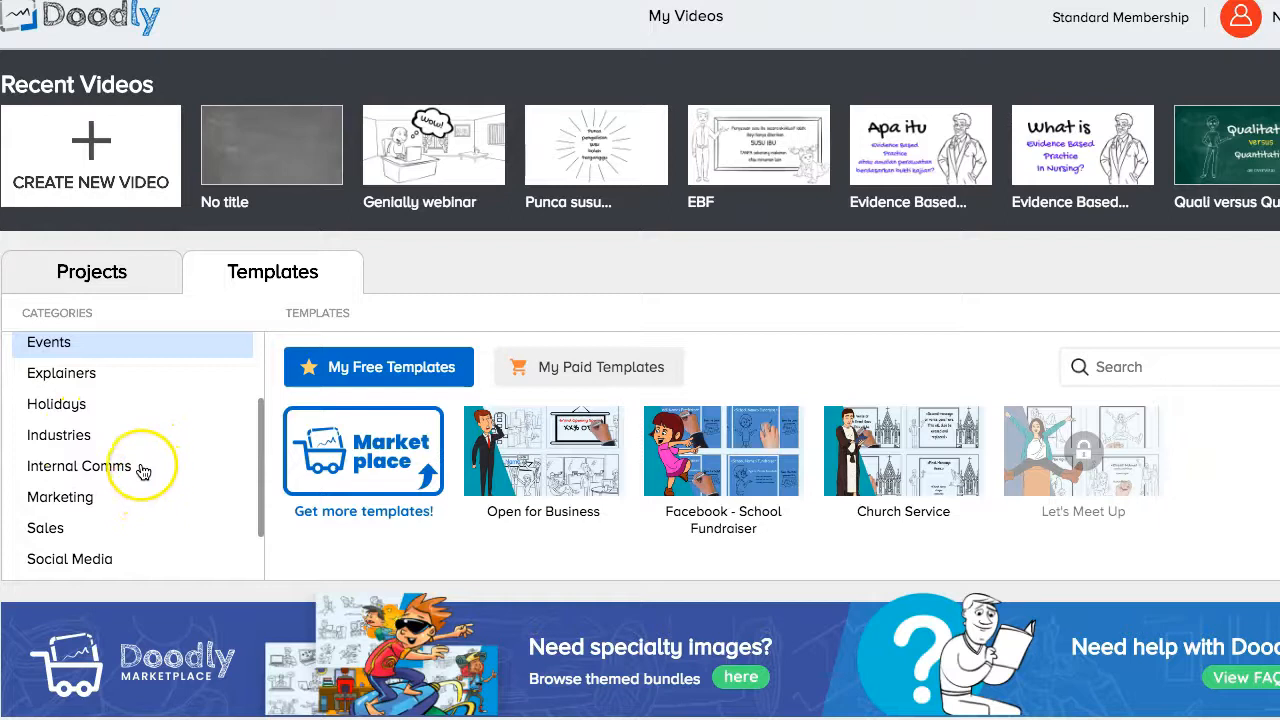
scroll(143, 472, "down", 1)
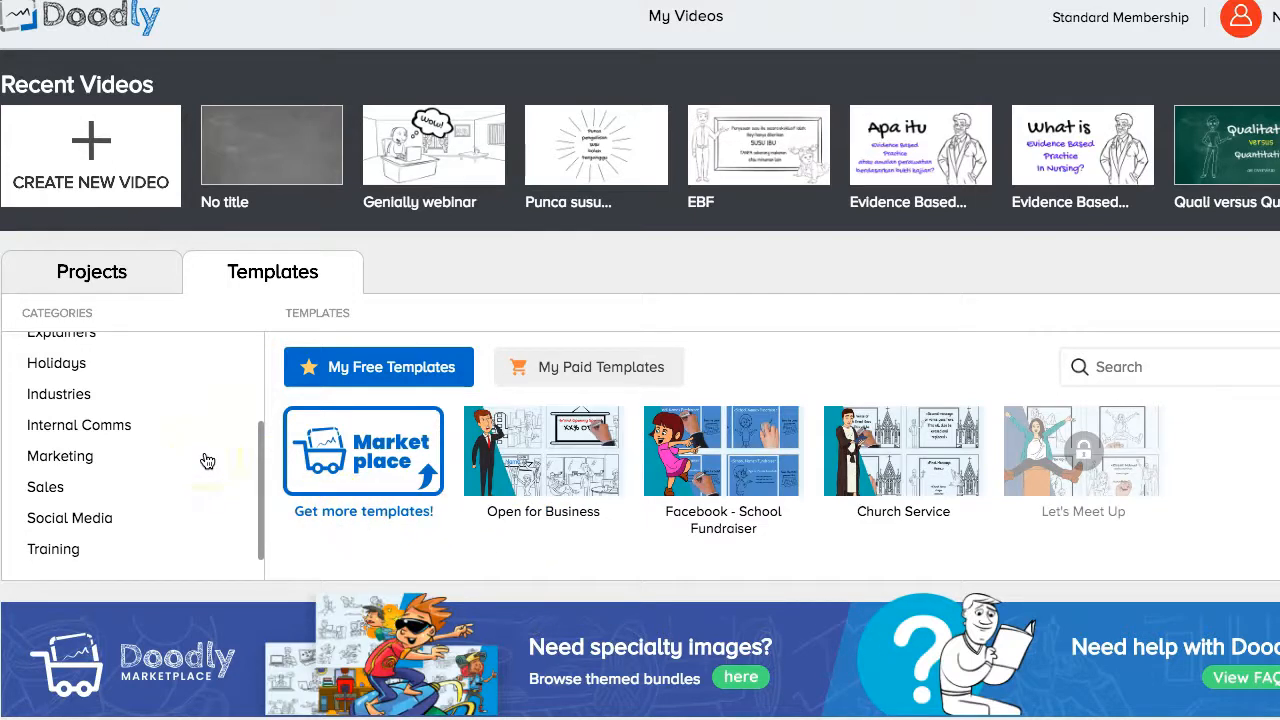
scroll(207, 461, "up", 1)
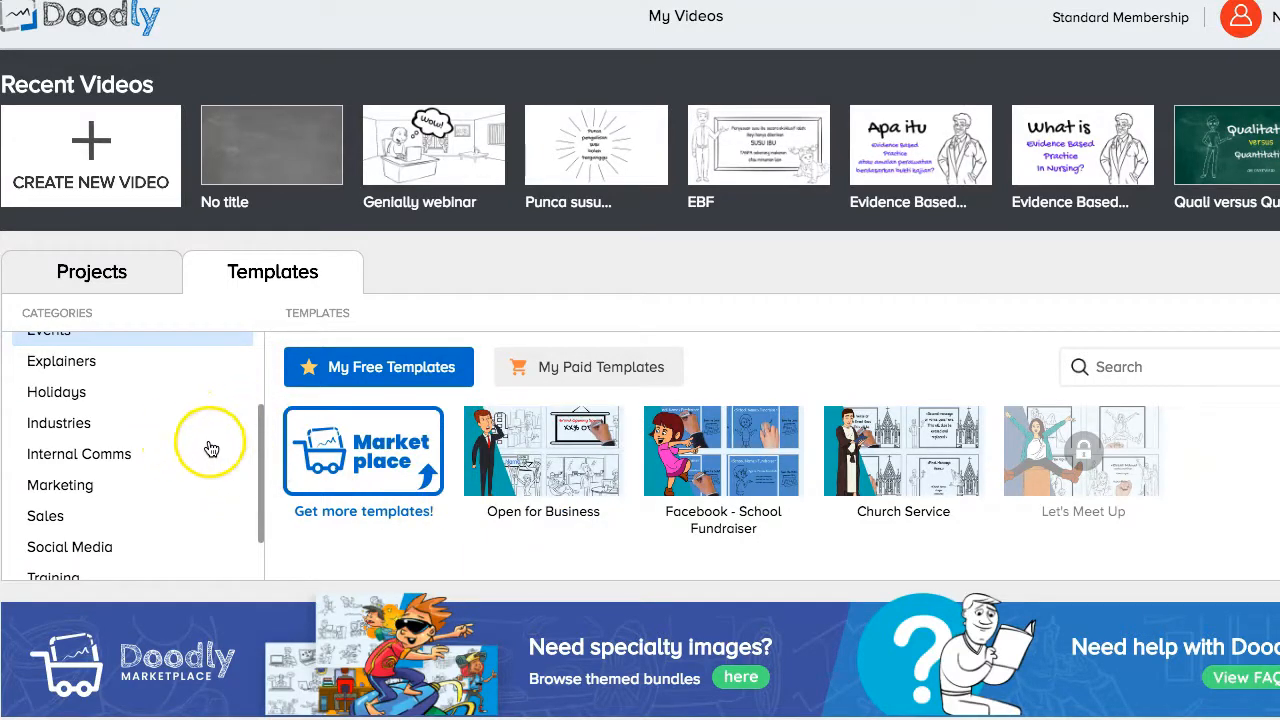
Switch the filter to Training and open the Training Invite template preview.
scroll(185, 460, "down", 2)
scroll(180, 457, "up", 1)
scroll(180, 457, "down", 1)
left_click(60, 548)
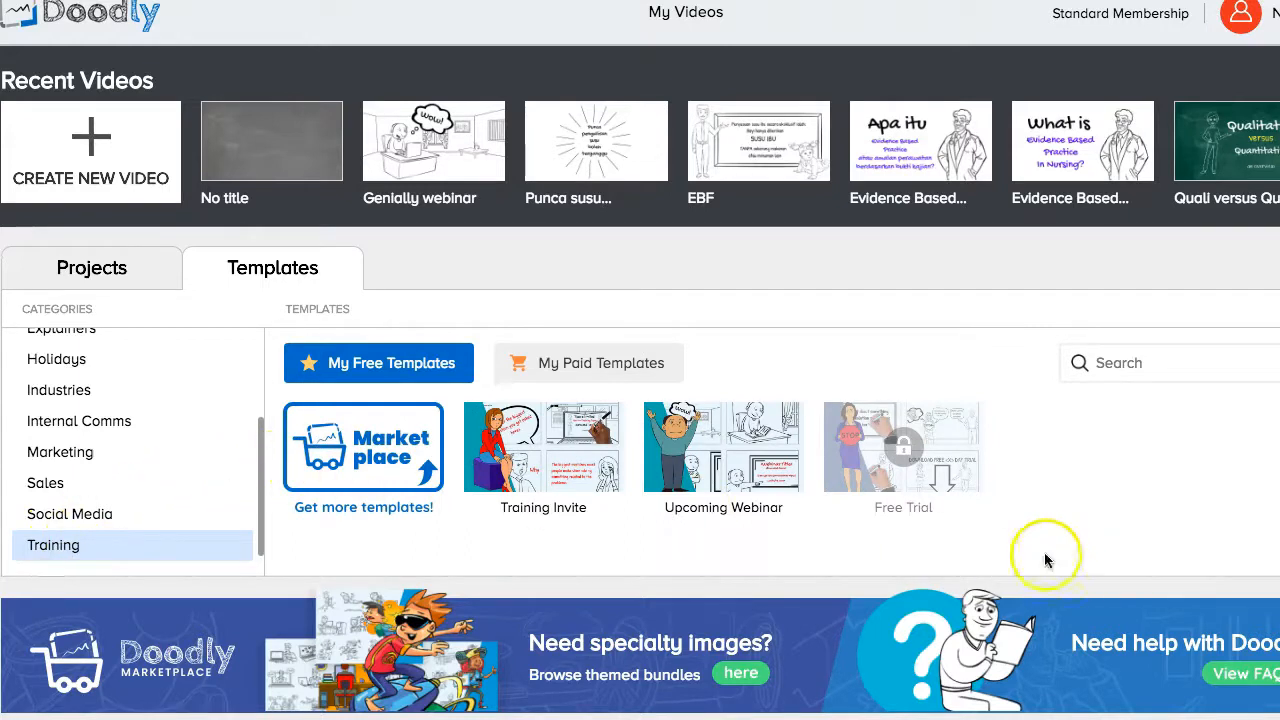
mouse_move(771, 443)
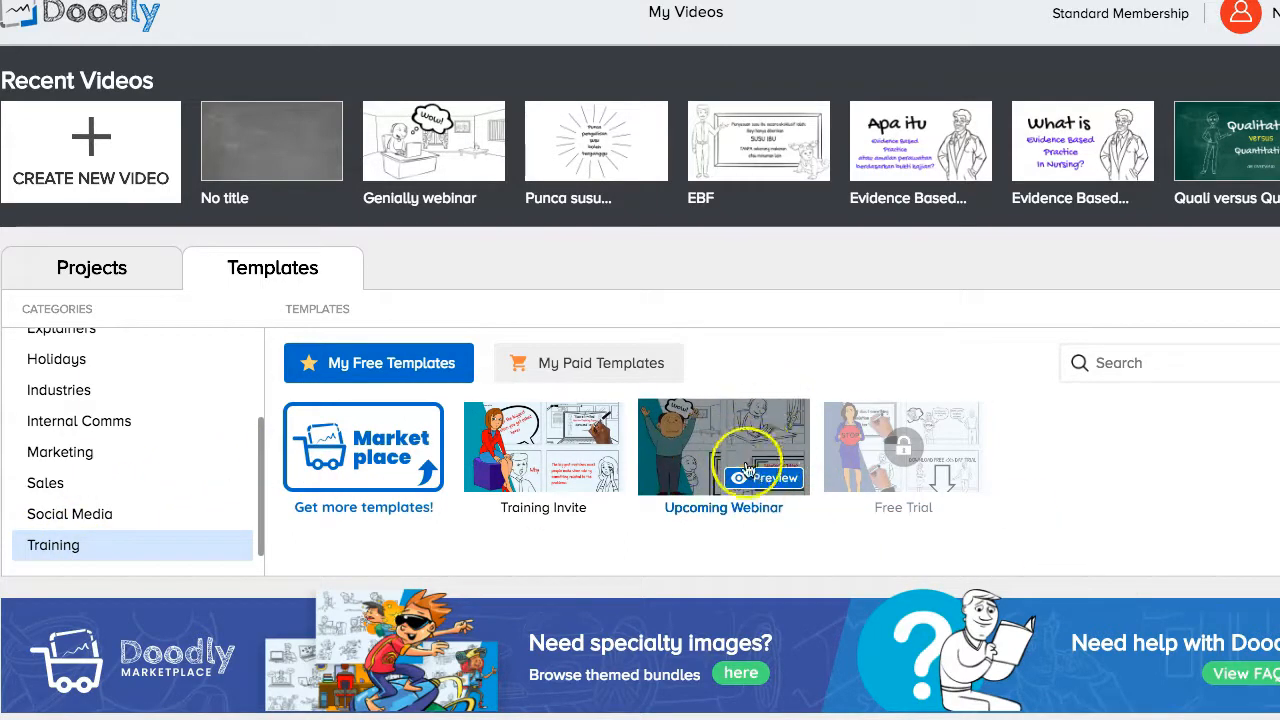
mouse_move(516, 471)
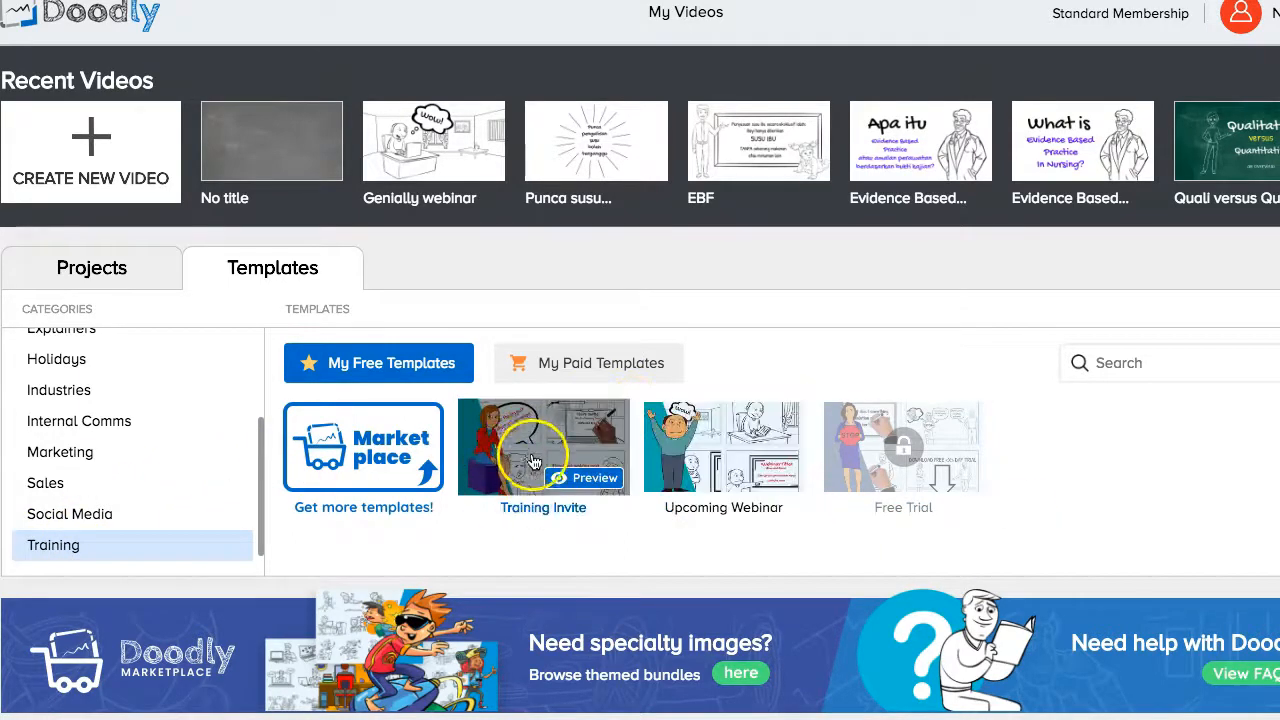
left_click(594, 478)
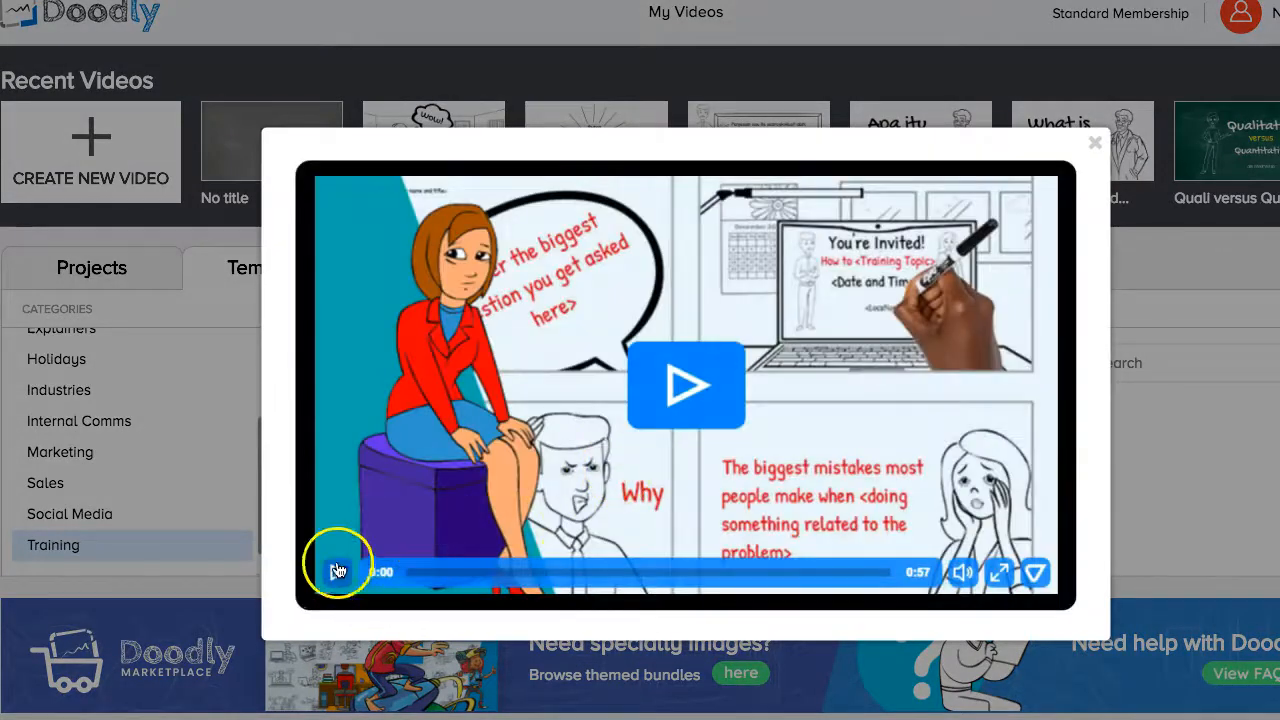
left_click(338, 570)
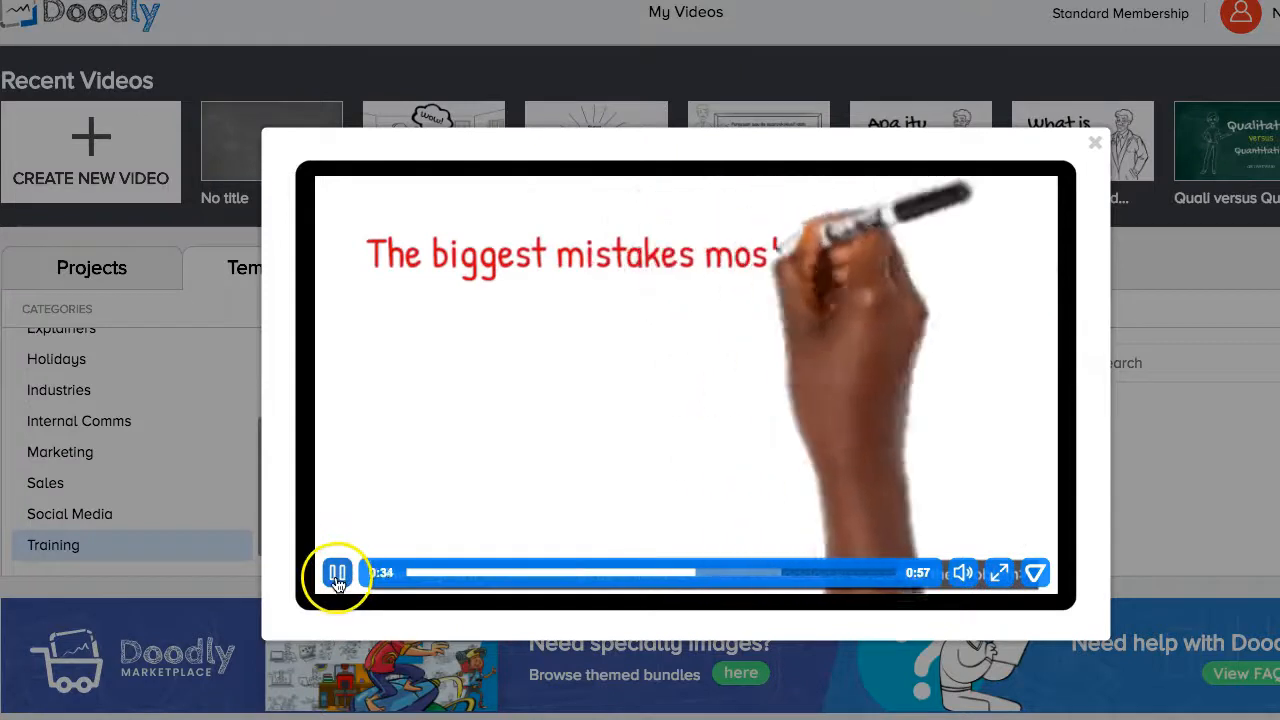
left_click(337, 573)
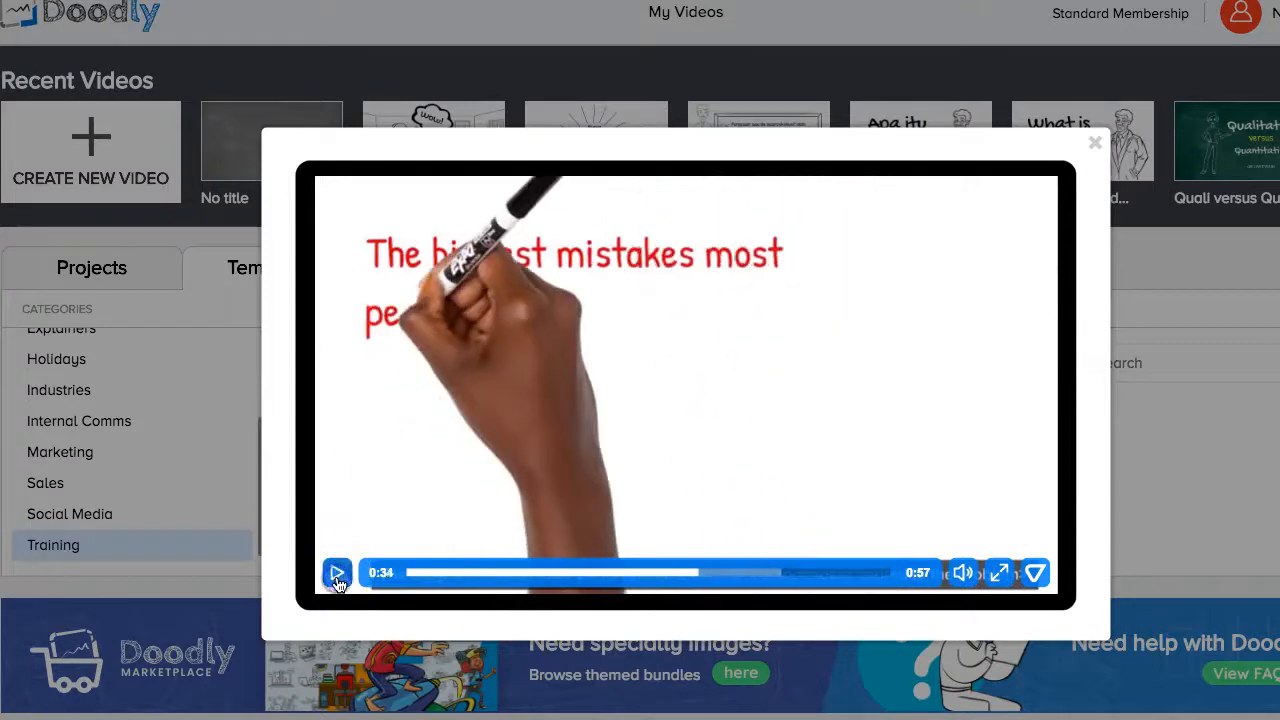
left_click(1095, 143)
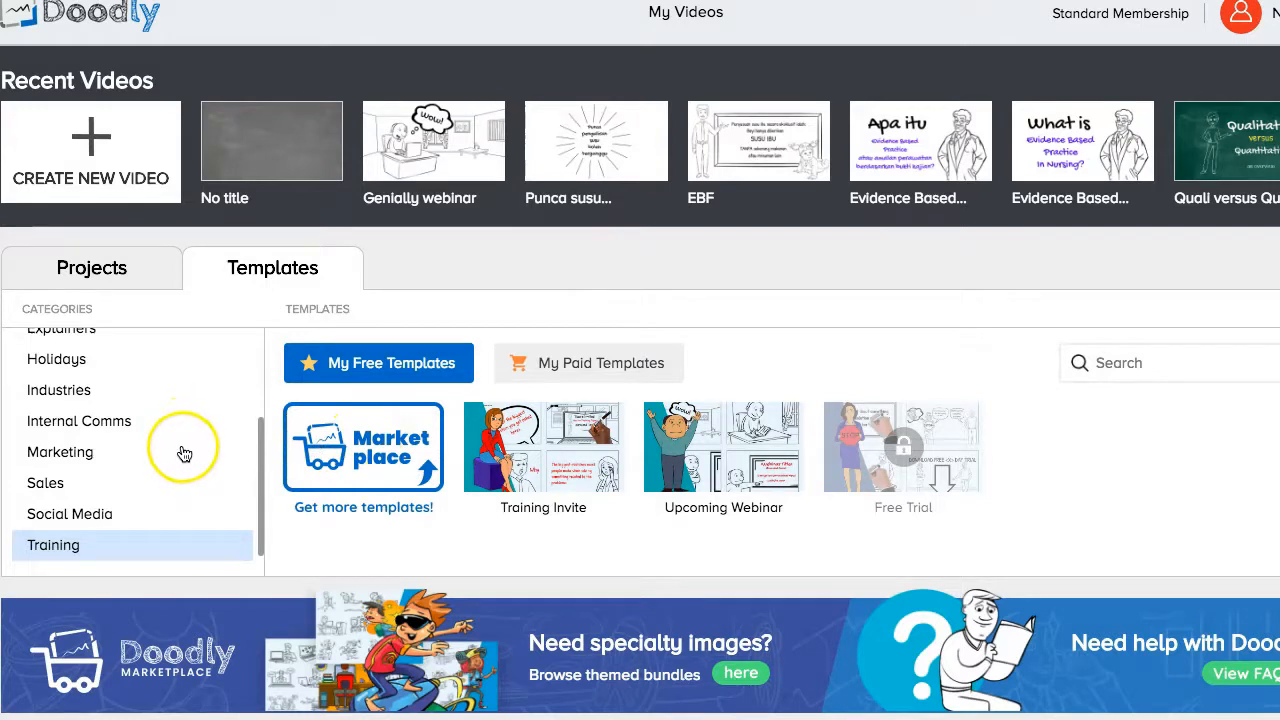
scroll(181, 455, "up", 1)
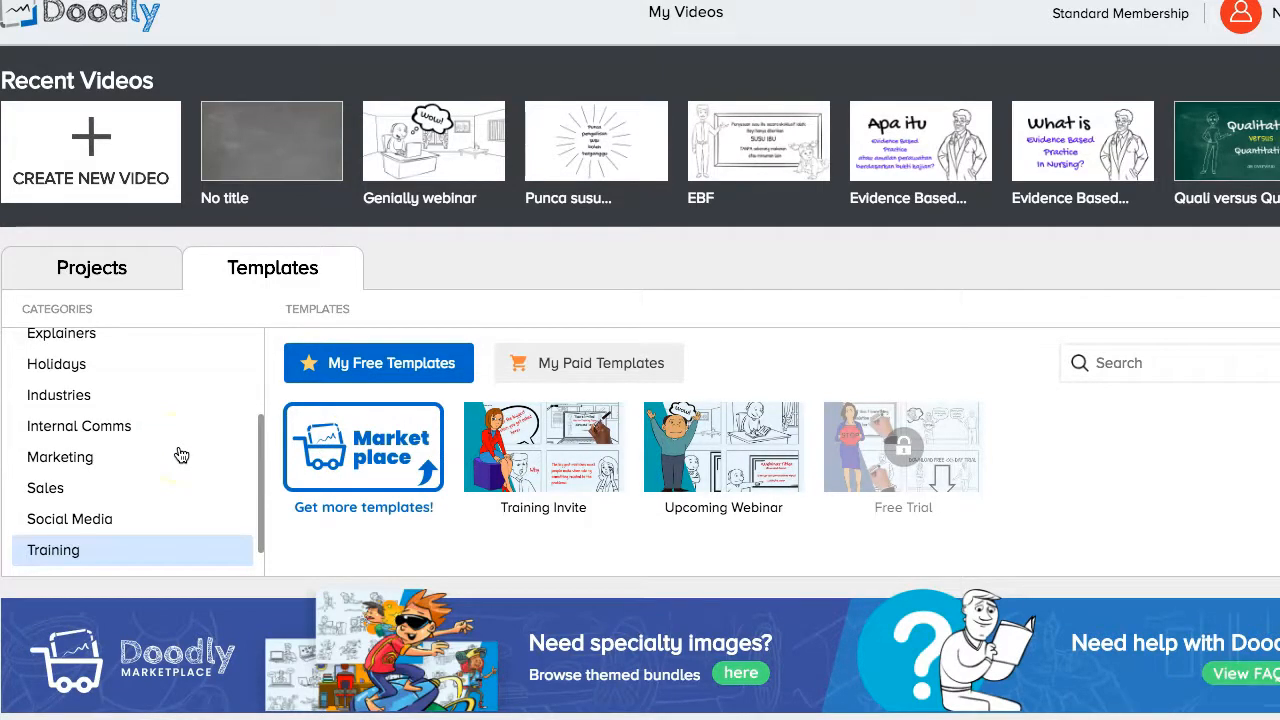
scroll(185, 453, "up", 1)
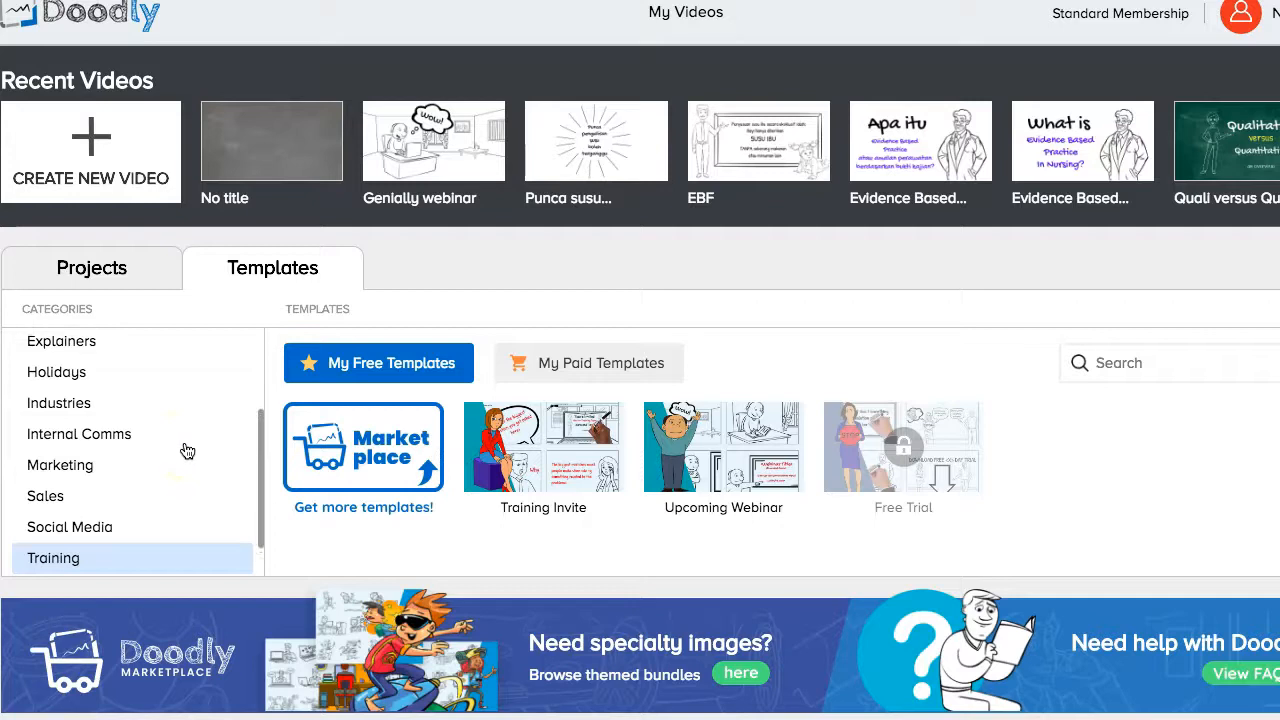
scroll(188, 450, "up", 1)
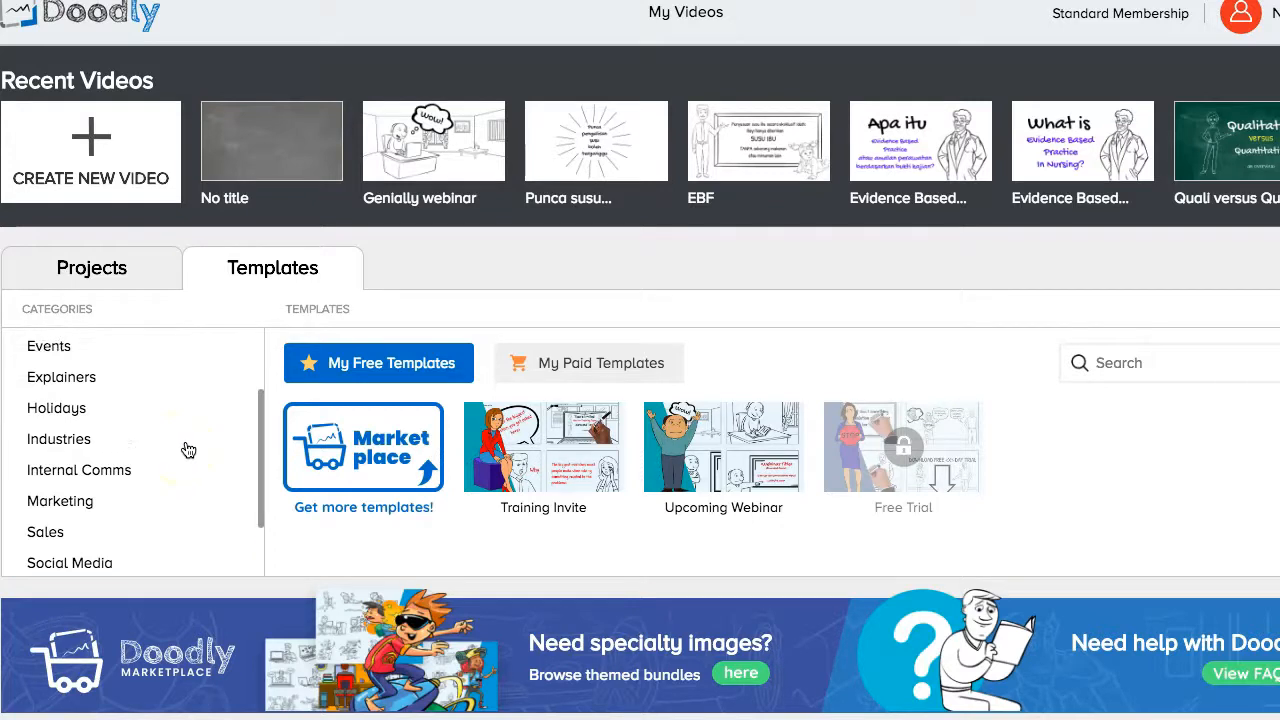
scroll(188, 450, "up", 3)
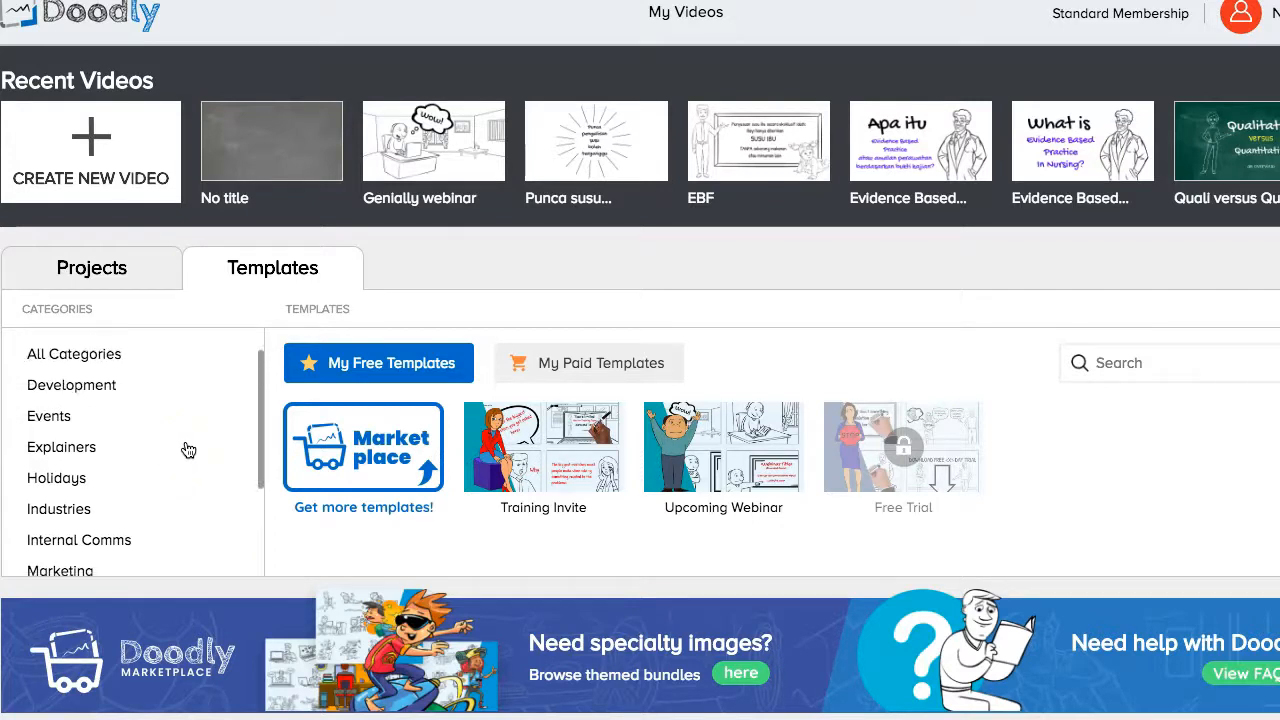
scroll(188, 450, "down", 2)
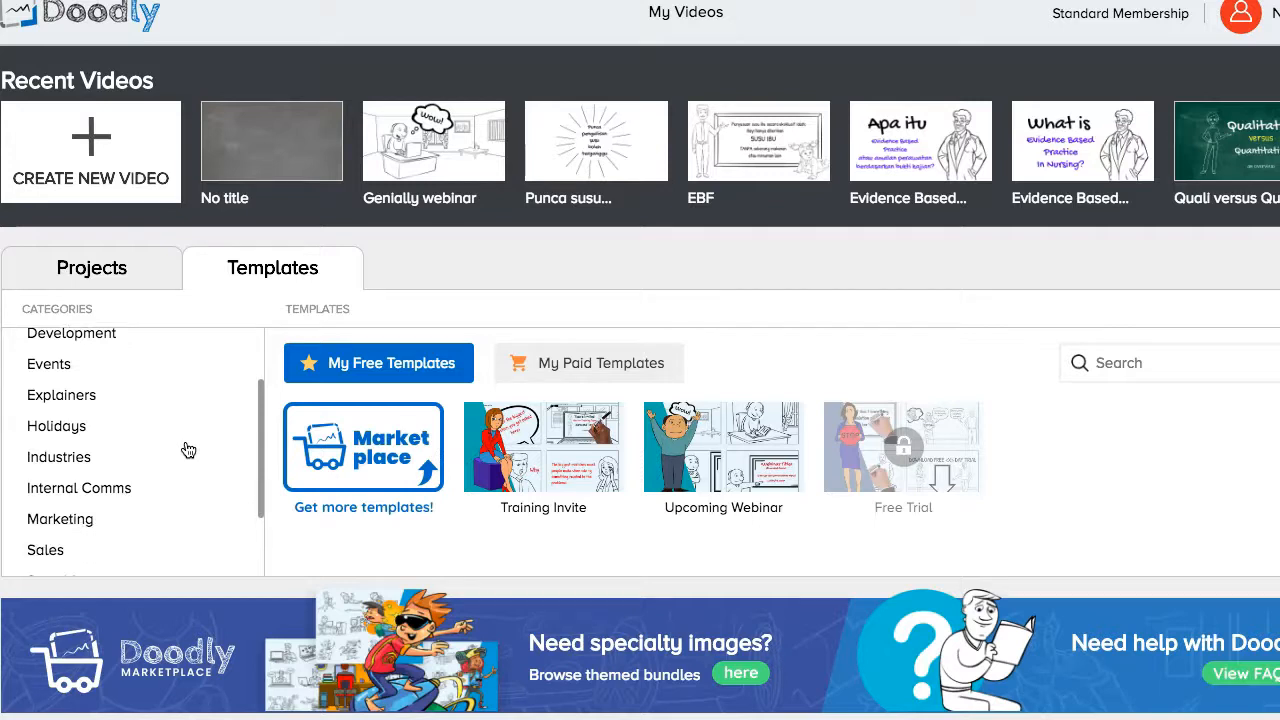
scroll(188, 450, "up", 2)
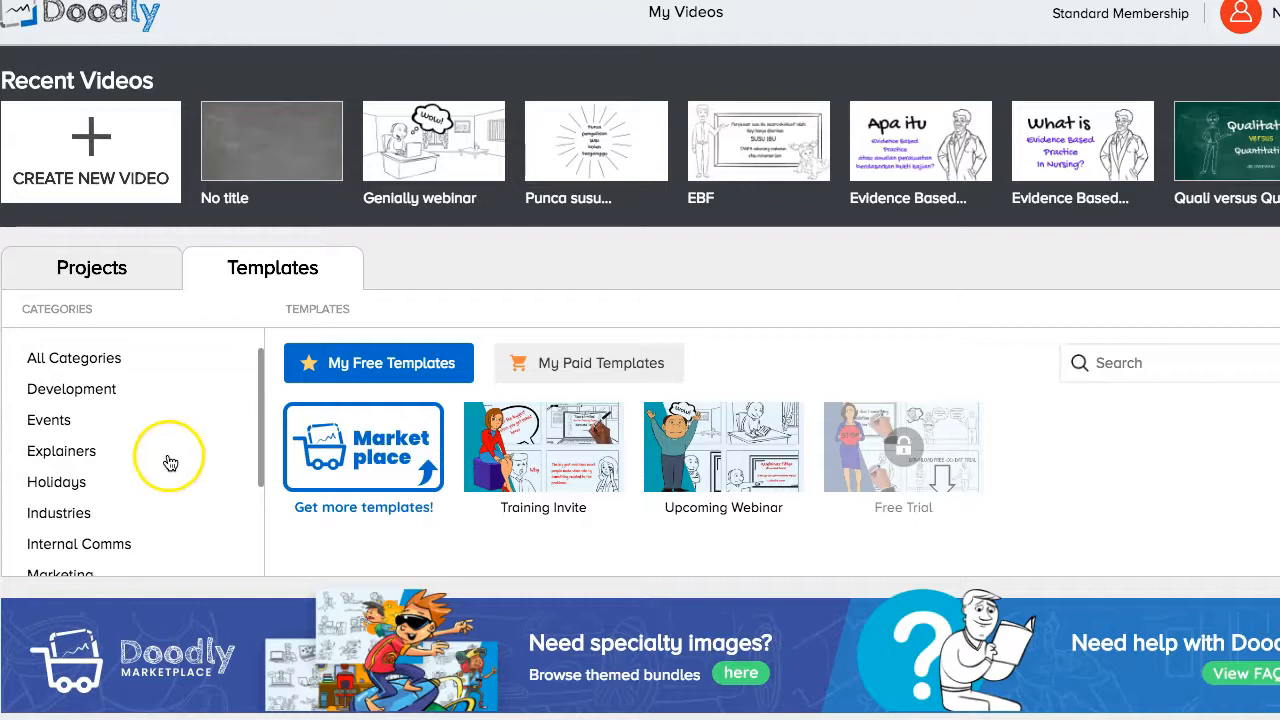
left_click(100, 390)
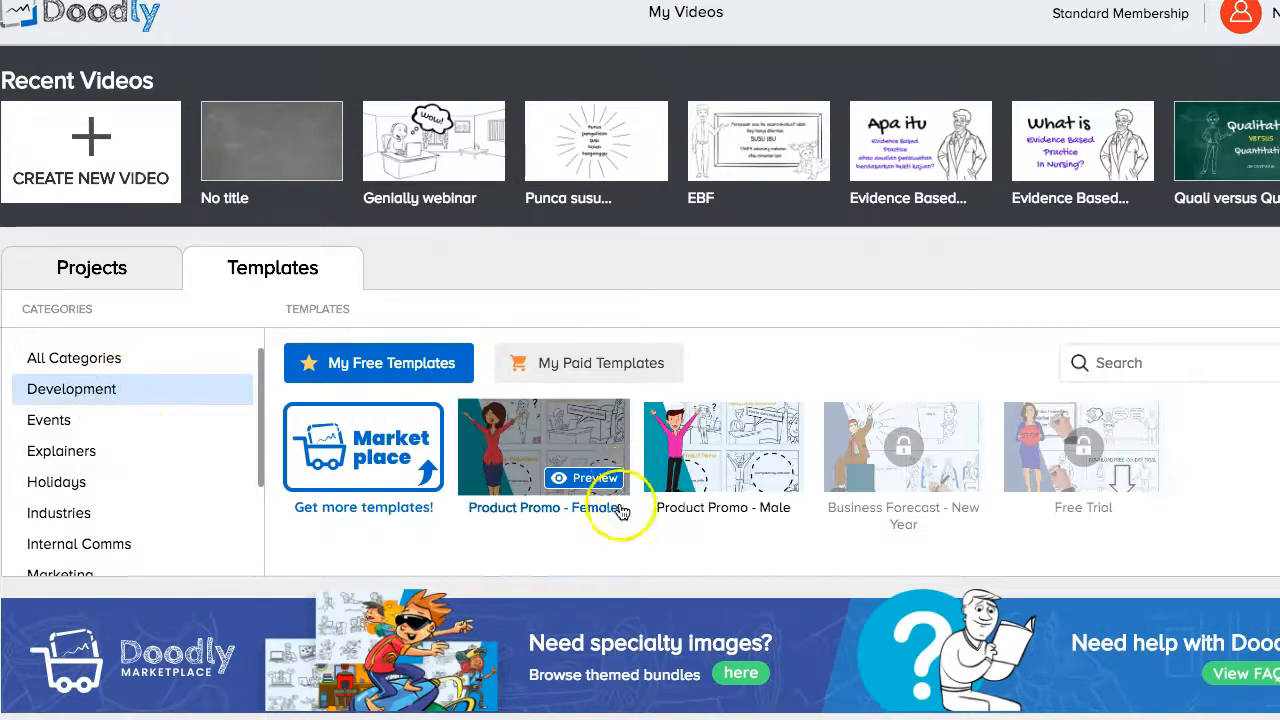
scroll(903, 465, "down", 1)
left_click(92, 290)
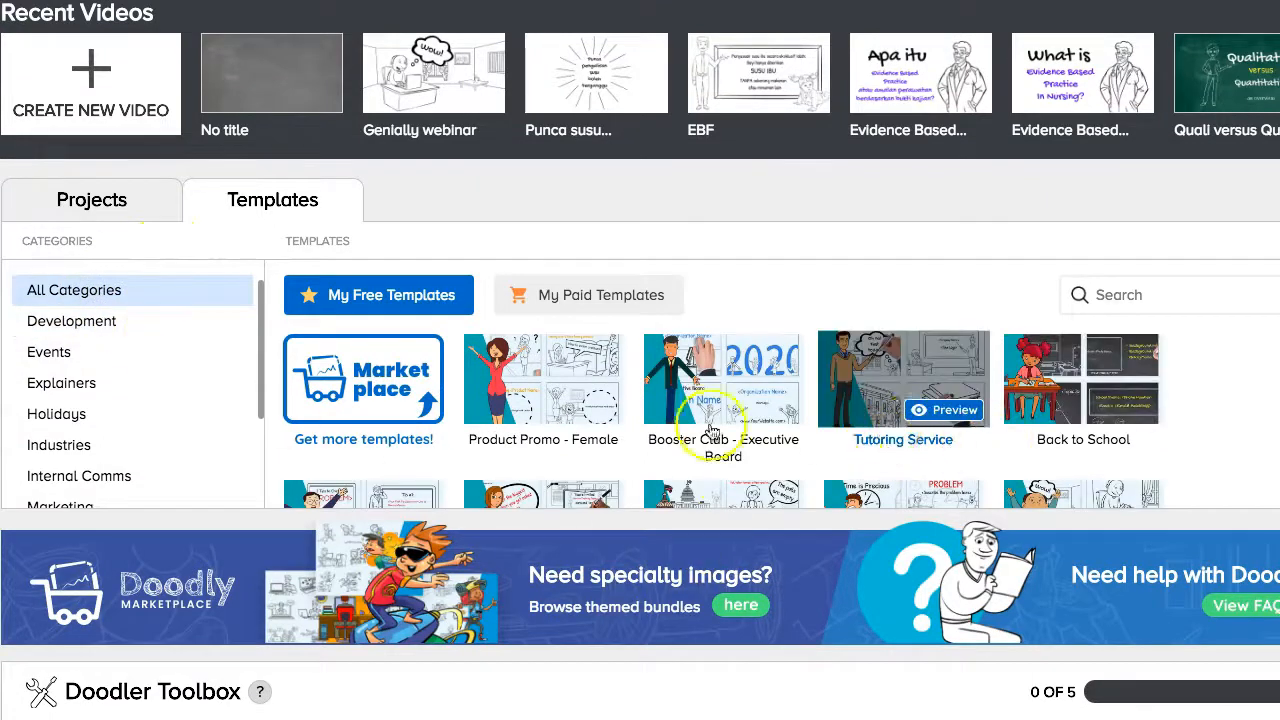
scroll(1130, 460, "down", 1)
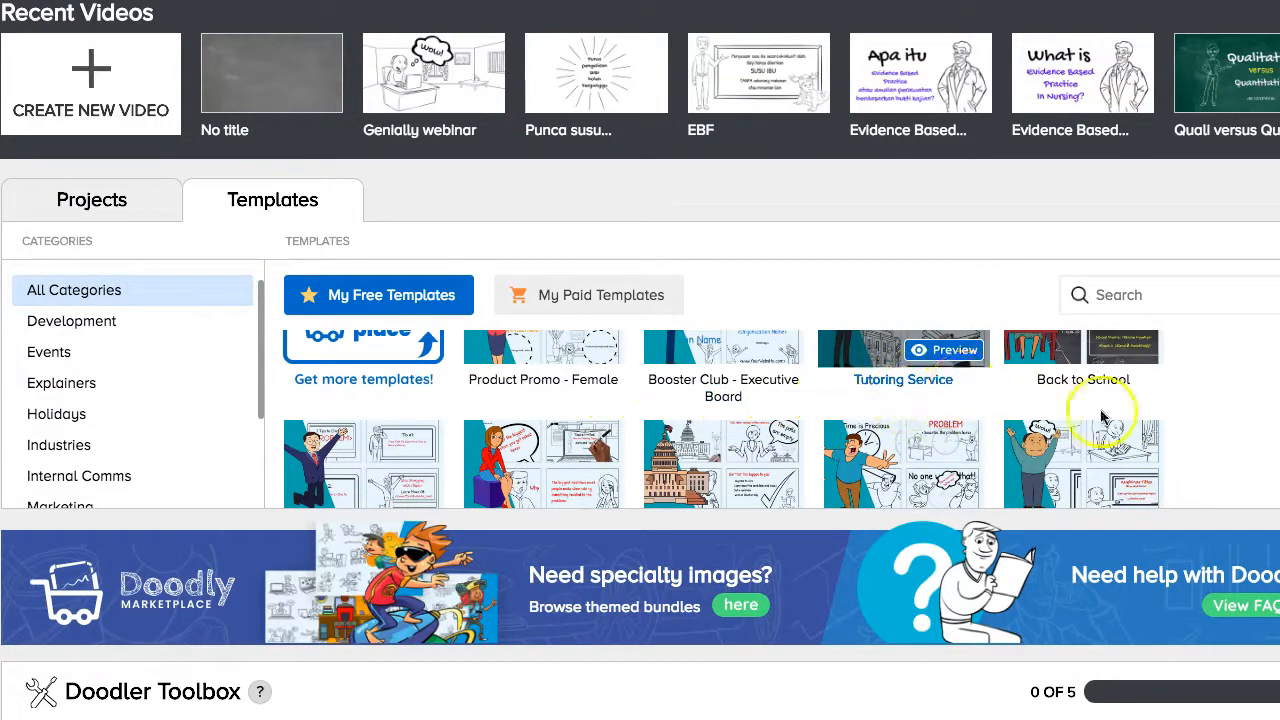
scroll(1188, 407, "down", 1)
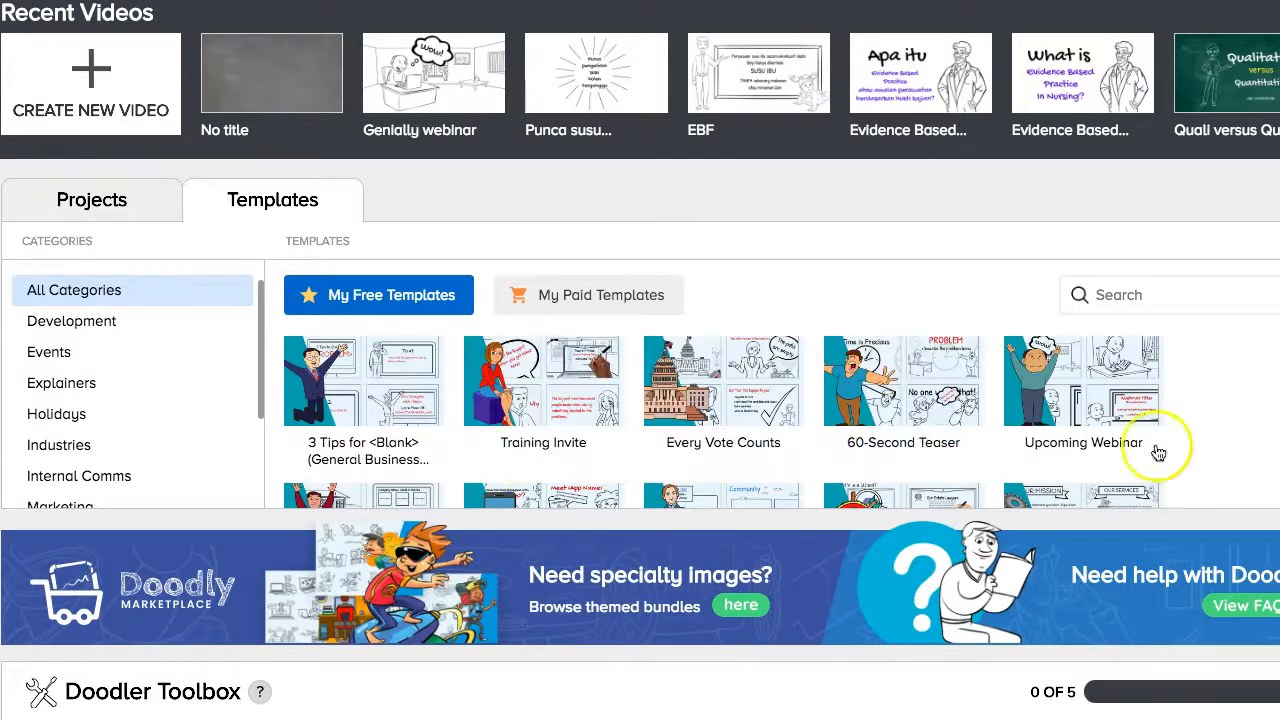
scroll(1219, 437, "down", 3)
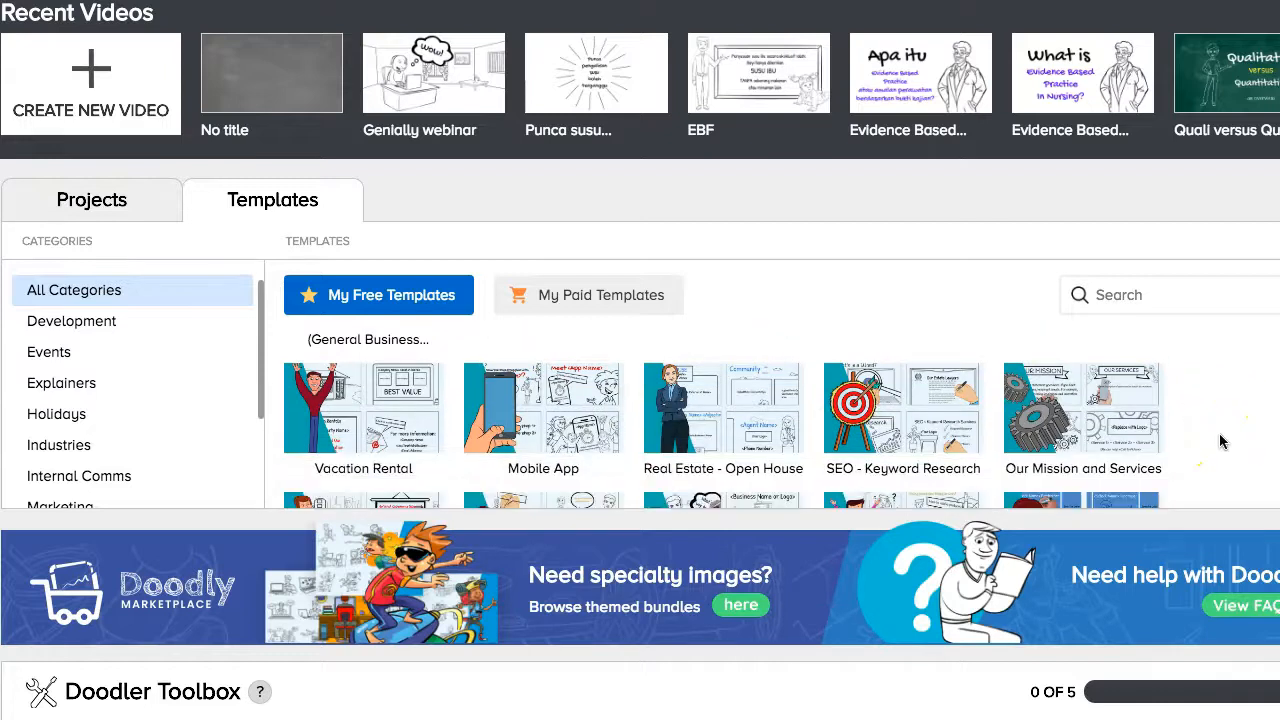
scroll(1219, 437, "down", 4)
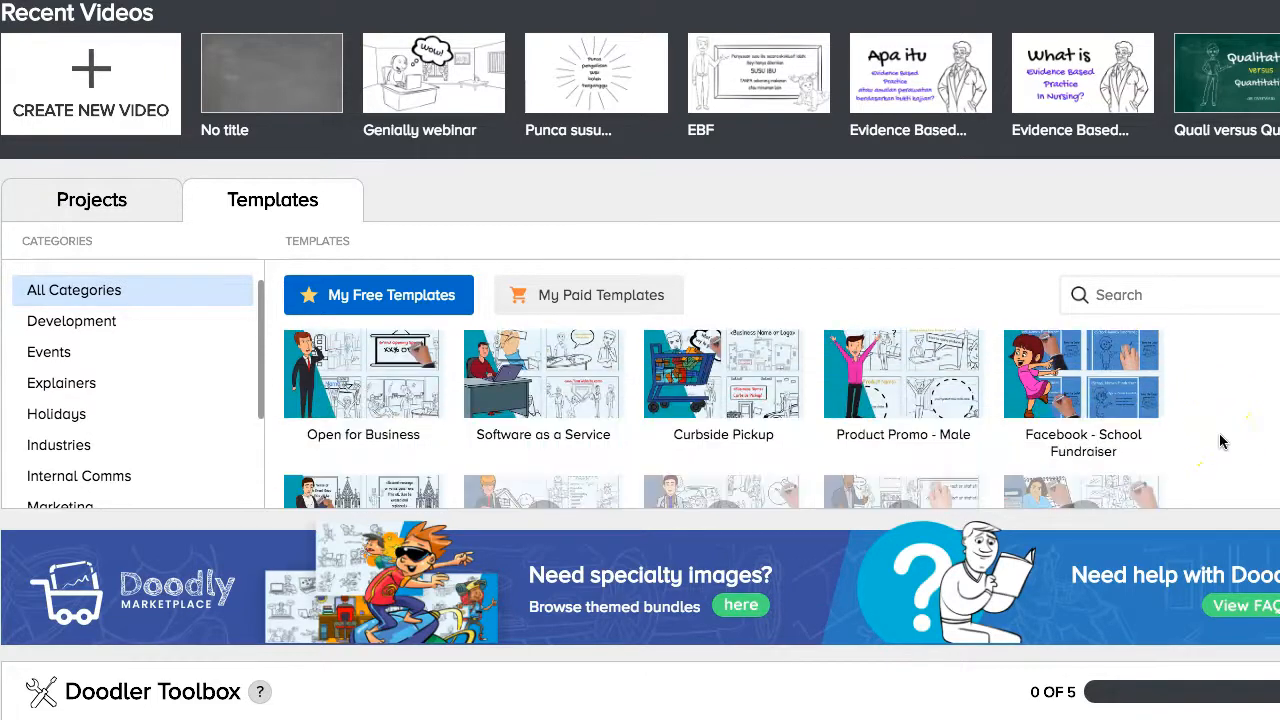
scroll(1219, 437, "down", 2)
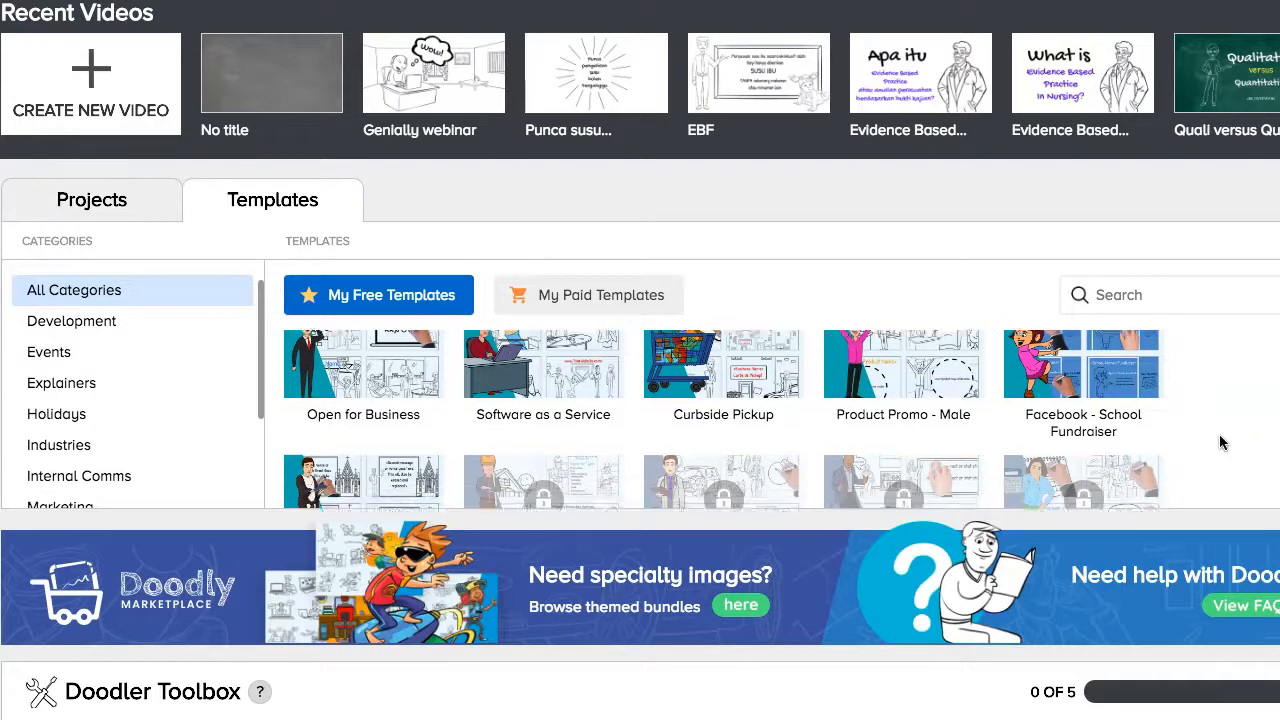
left_click(855, 487)
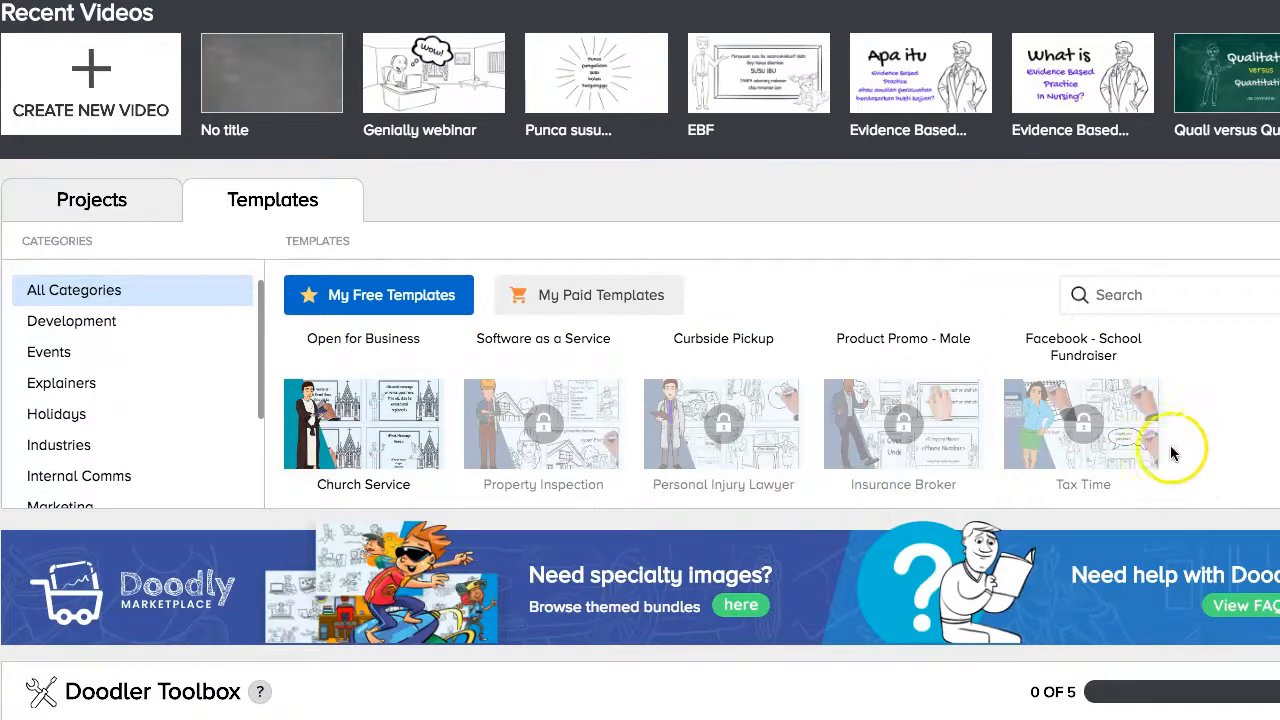
scroll(1204, 435, "down", 5)
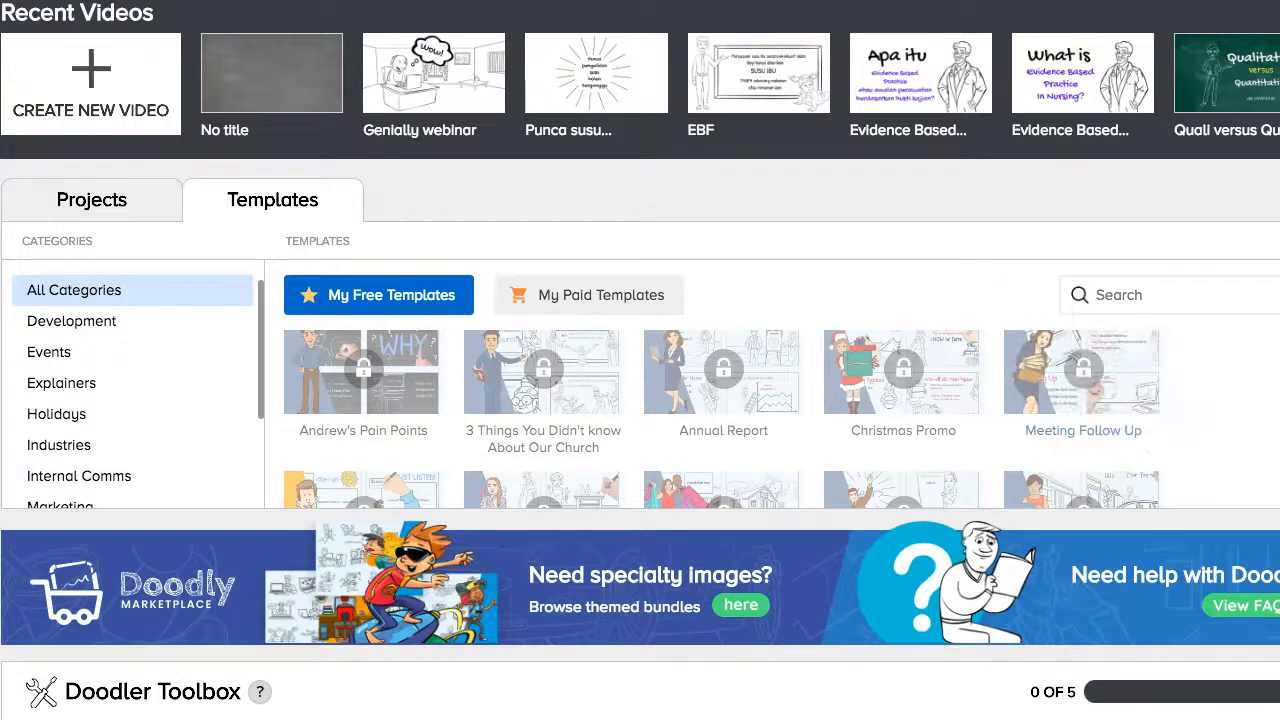
scroll(1219, 432, "down", 2)
scroll(1219, 432, "down", 2)
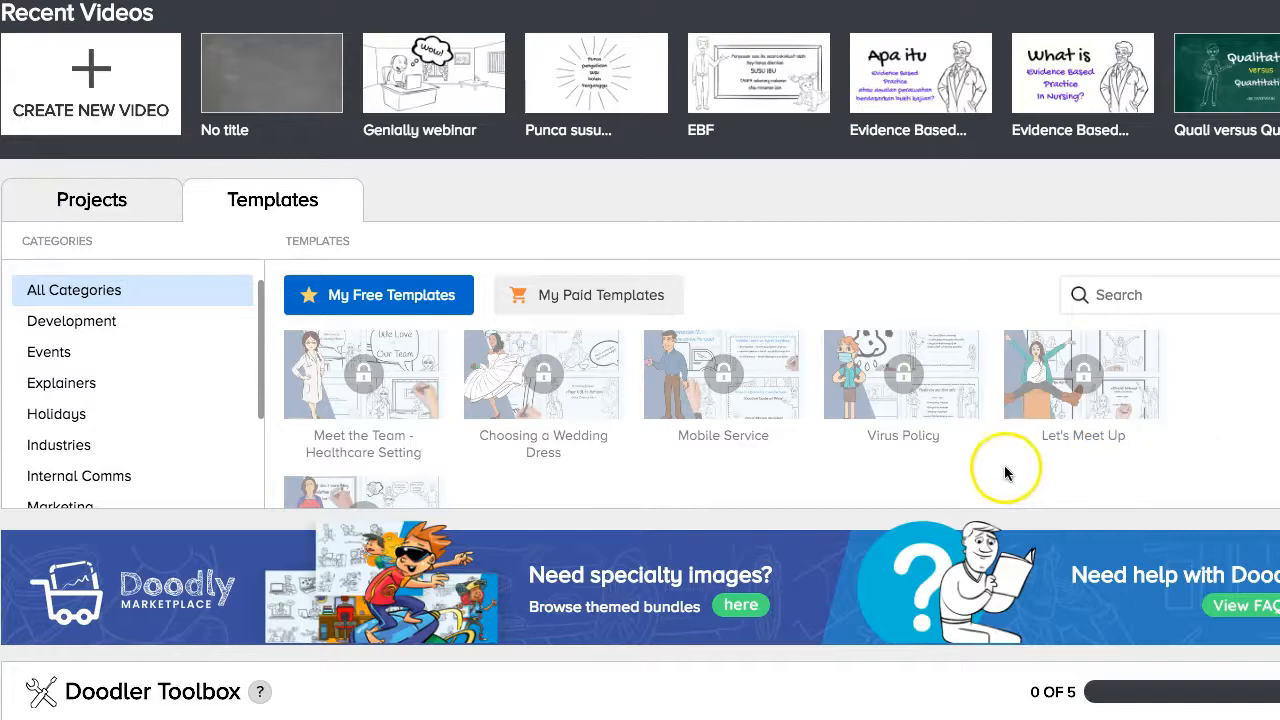
mouse_move(1071, 400)
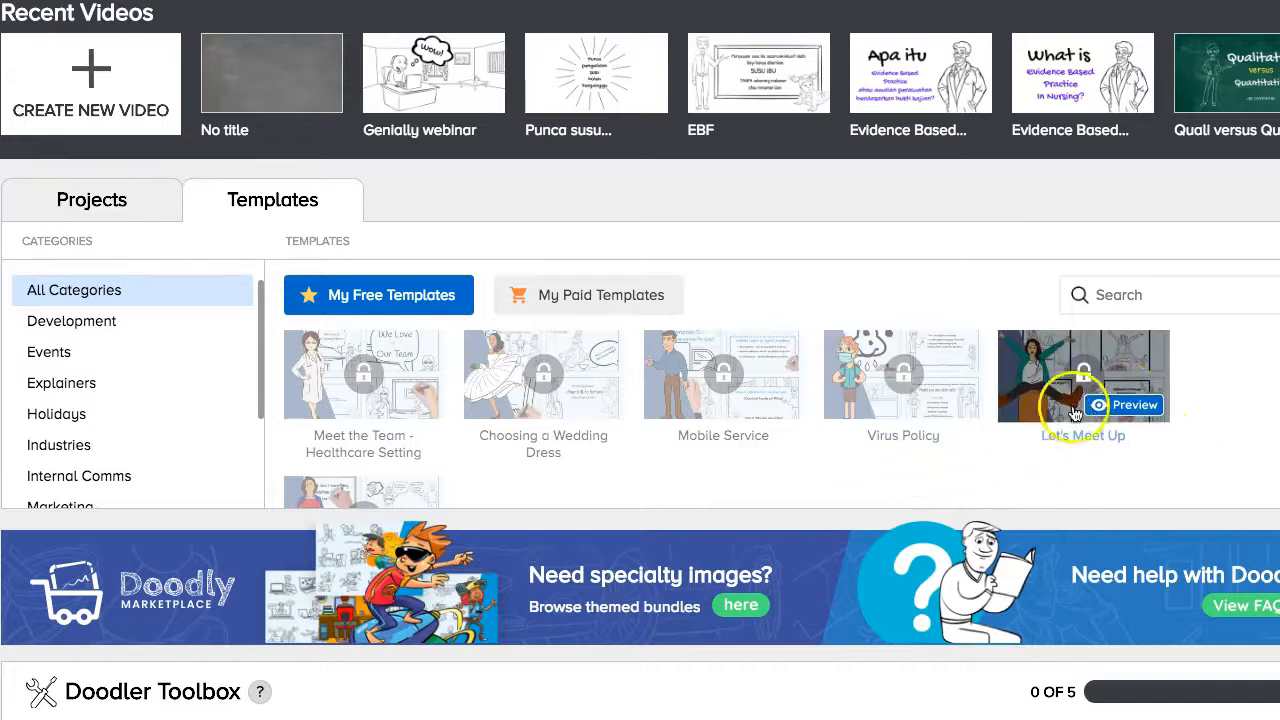
Watch the Let's Meet Up template preview up to 0:21, then close it.
left_click(1128, 406)
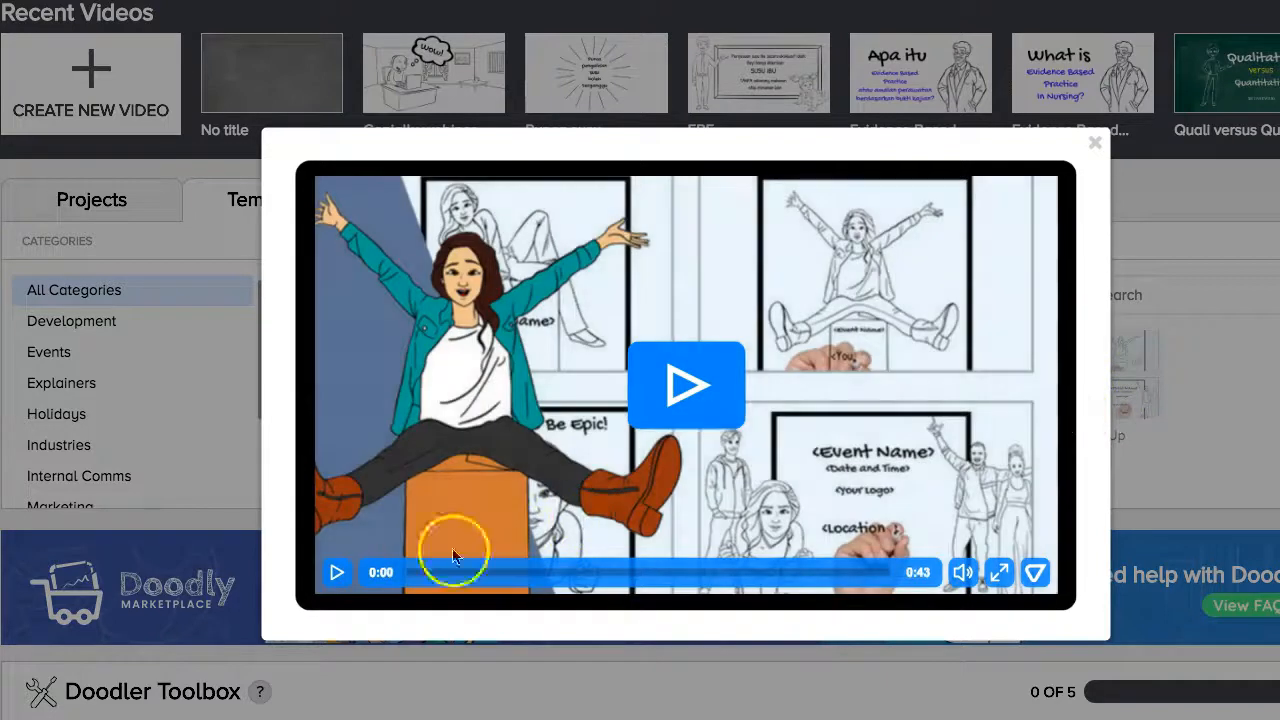
left_click(334, 574)
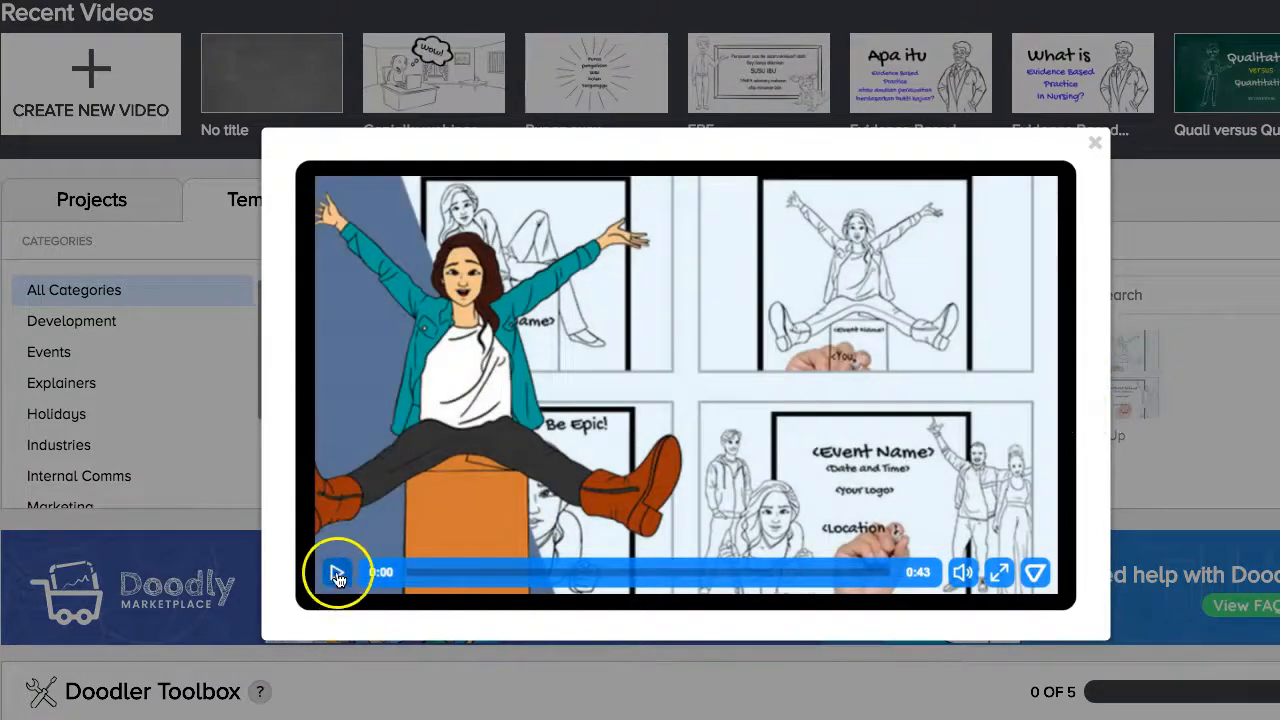
left_click(337, 576)
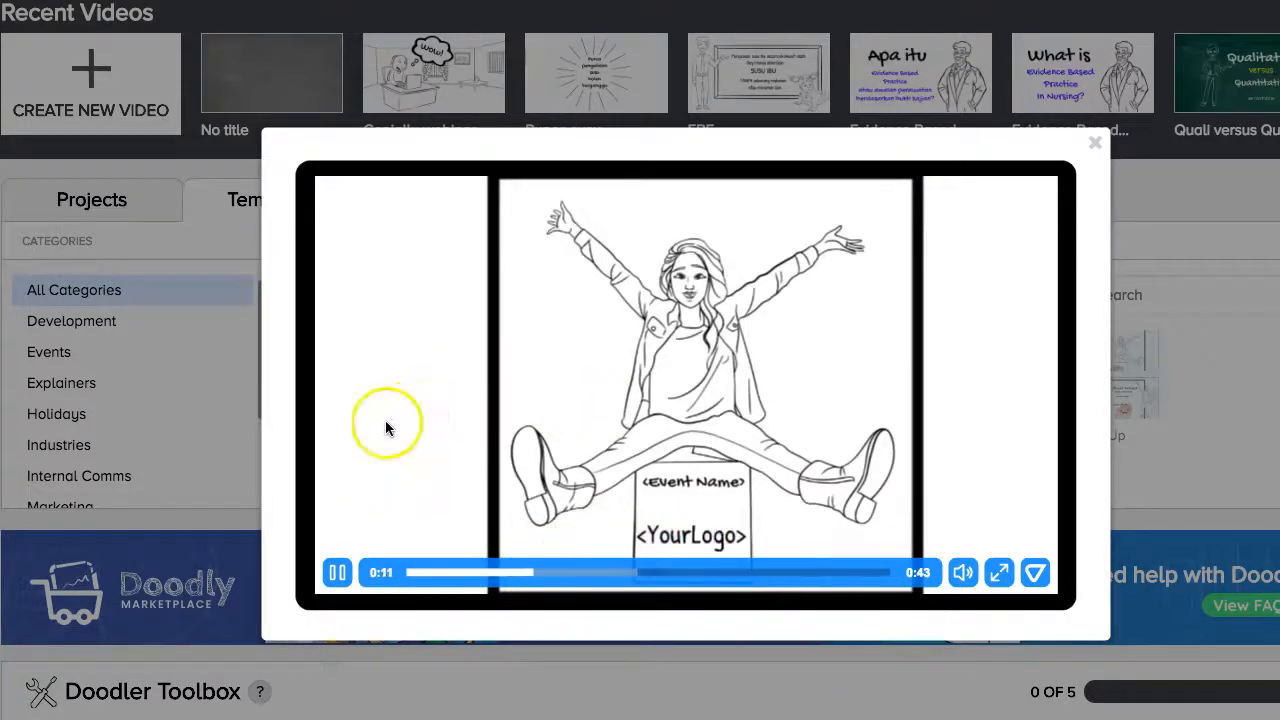
left_click(338, 575)
left_click(338, 575)
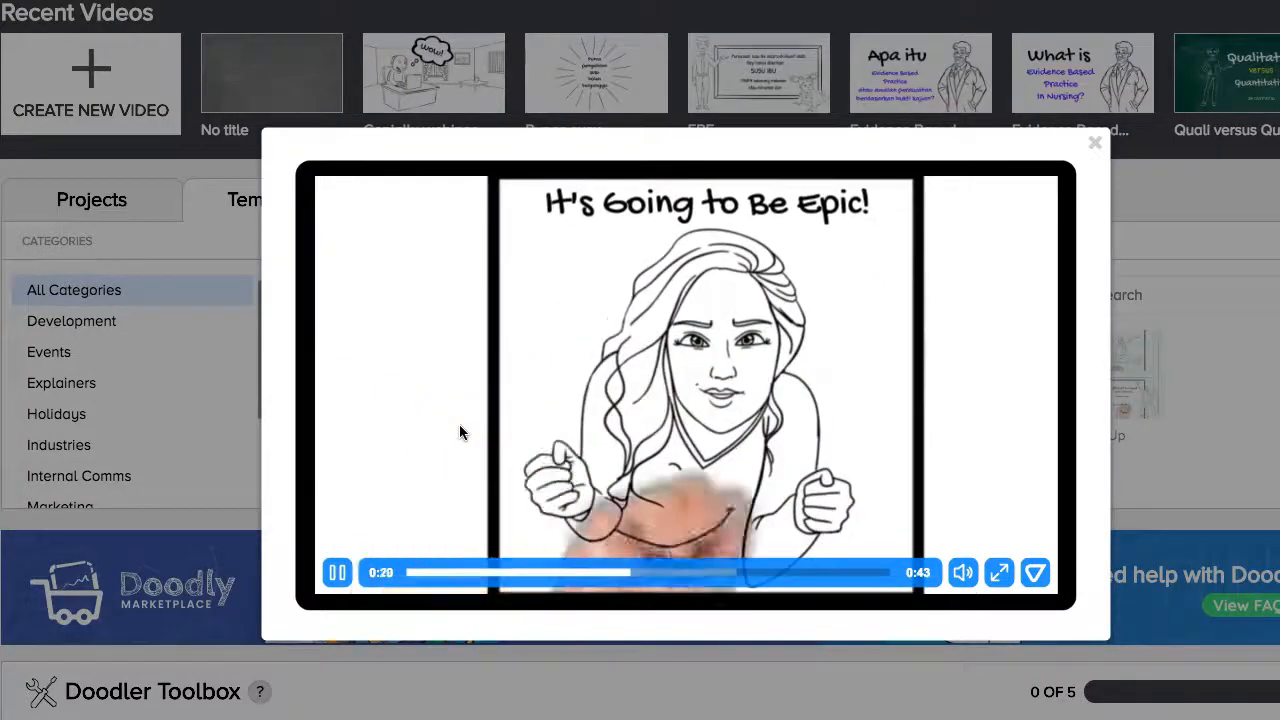
left_click(336, 572)
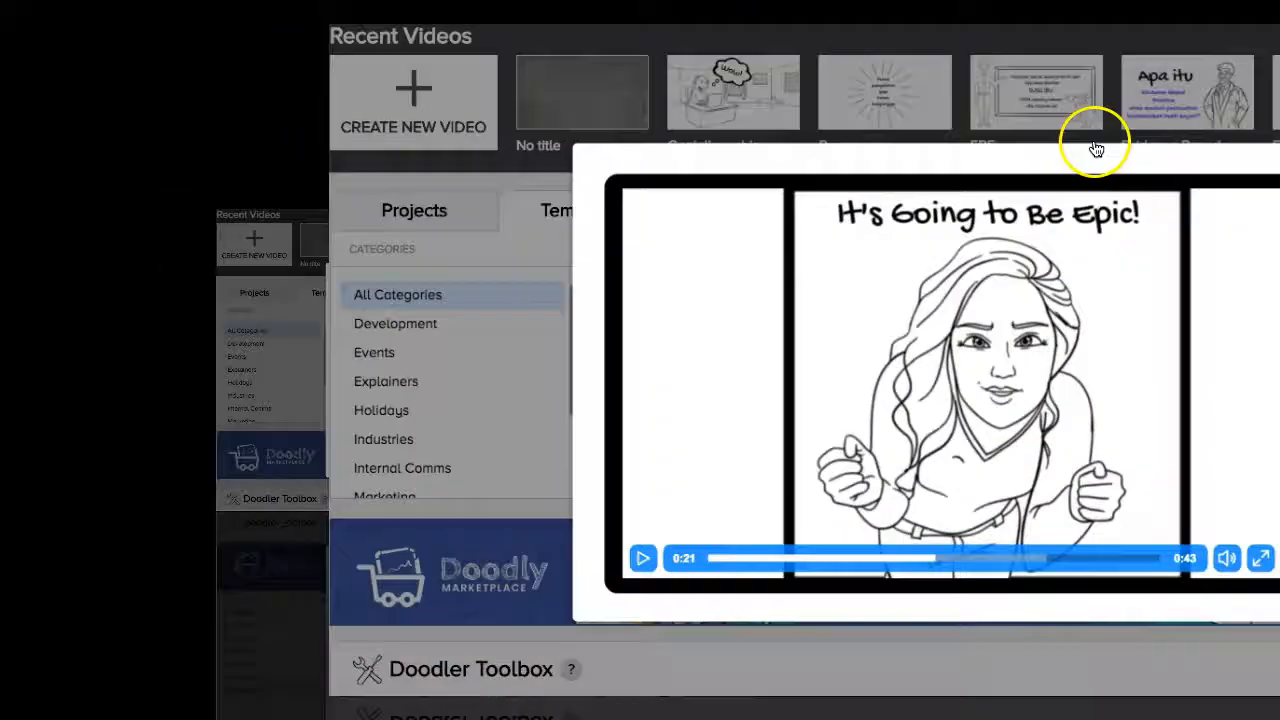
left_click(1096, 148)
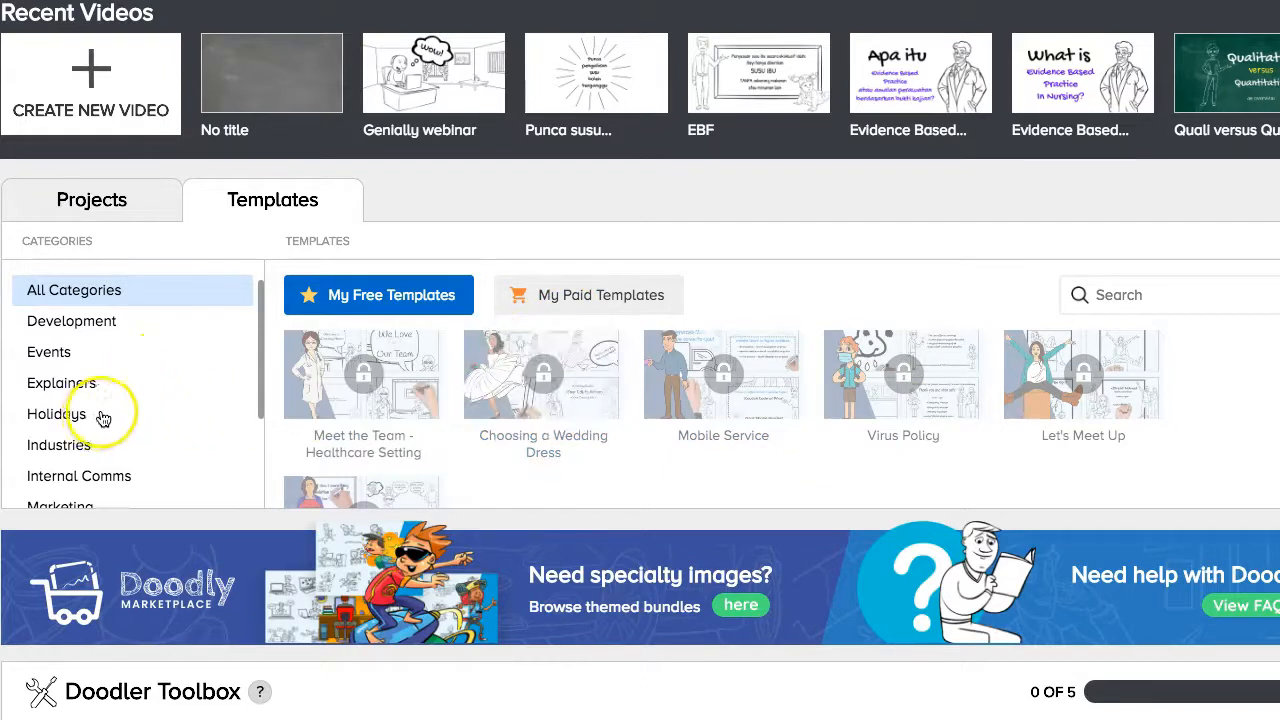
Filter the templates to Training and open the Upcoming Webinar preview.
scroll(70, 450, "down", 2)
left_click(49, 478)
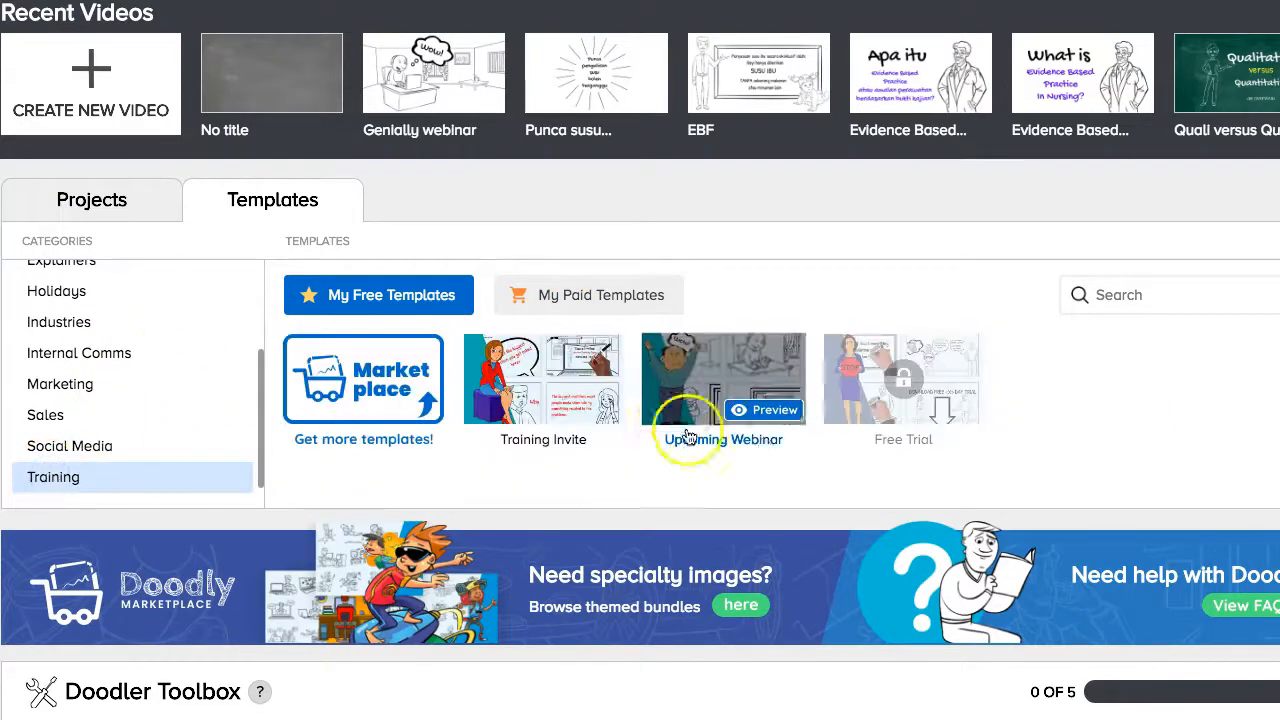
left_click(772, 410)
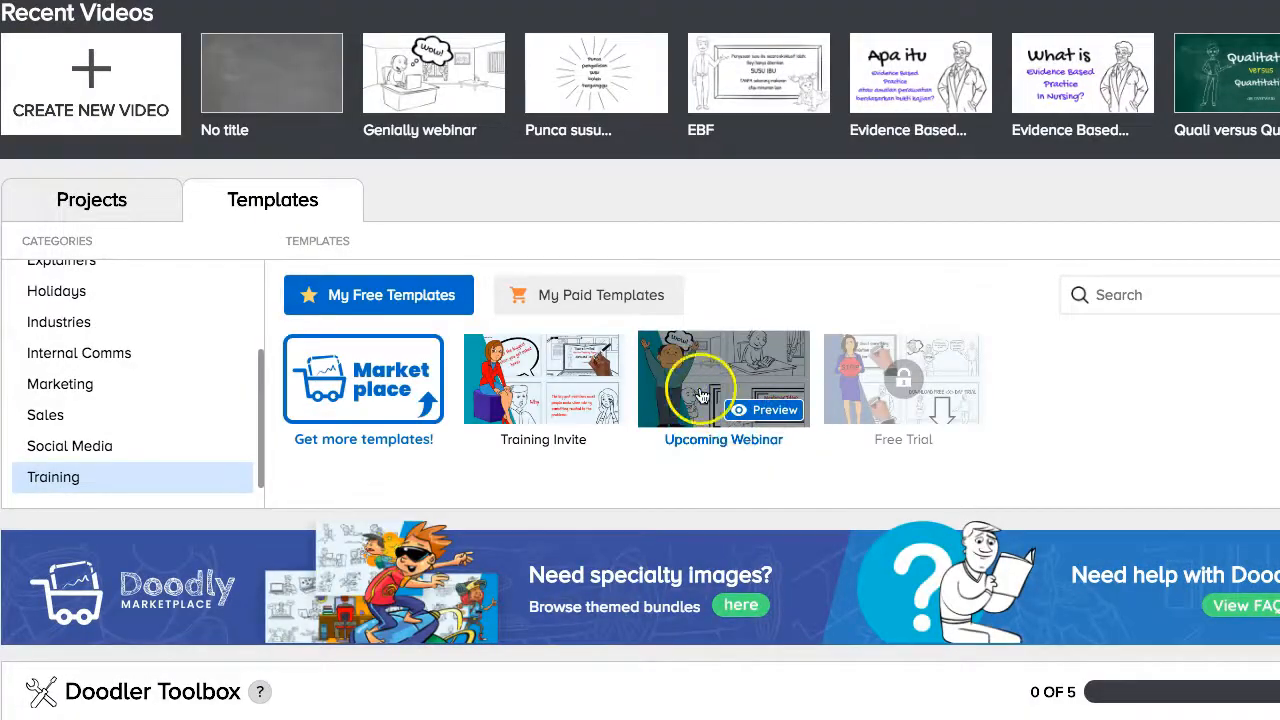
Create a new video titled 'Genially webinar' from the Upcoming Webinar template.
left_click(700, 392)
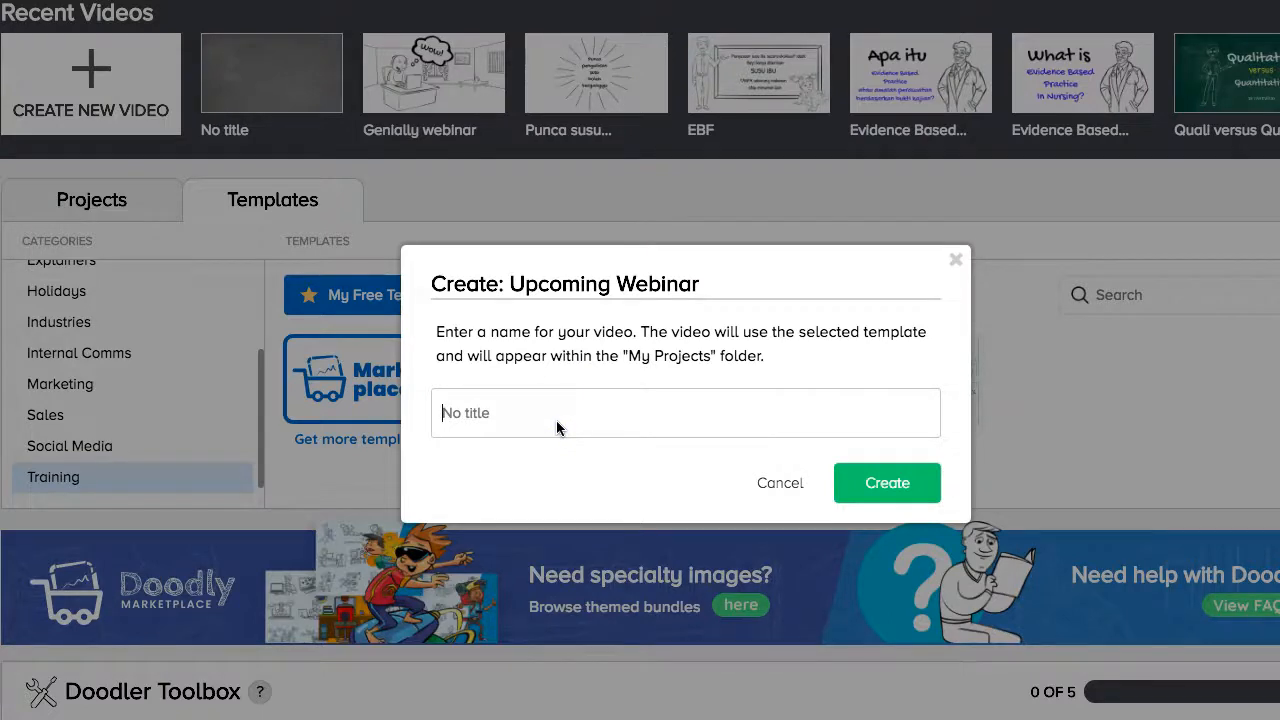
type("Genially webinar")
key("Return")
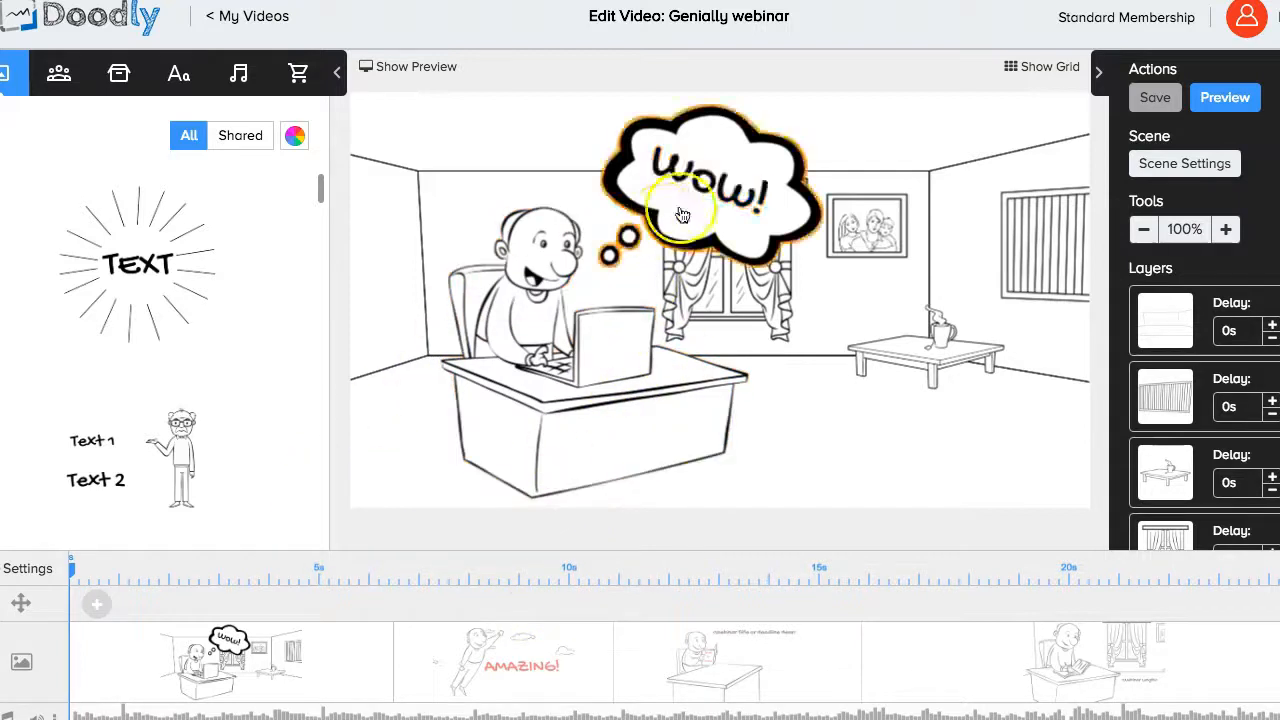
In the second scene, change the AMAZING! text to 'Menakjubkan!'.
left_click(540, 665)
left_click(725, 322)
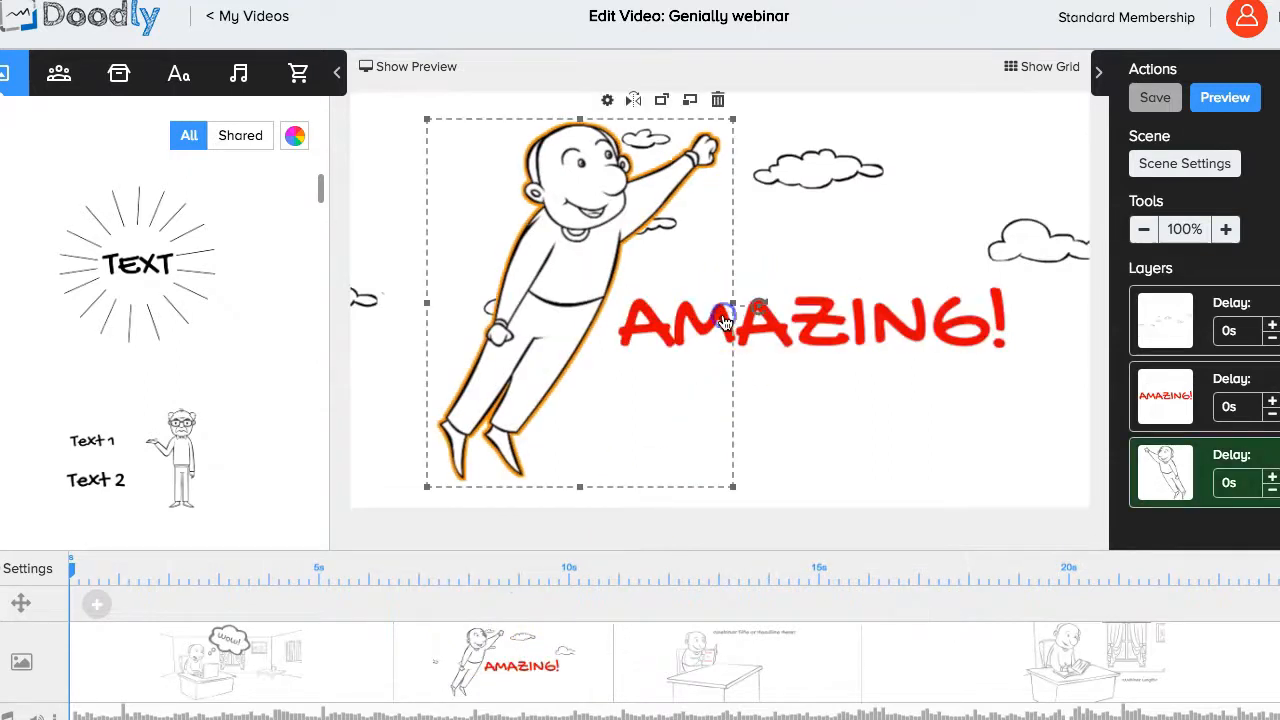
left_click(808, 334)
double_click(760, 334)
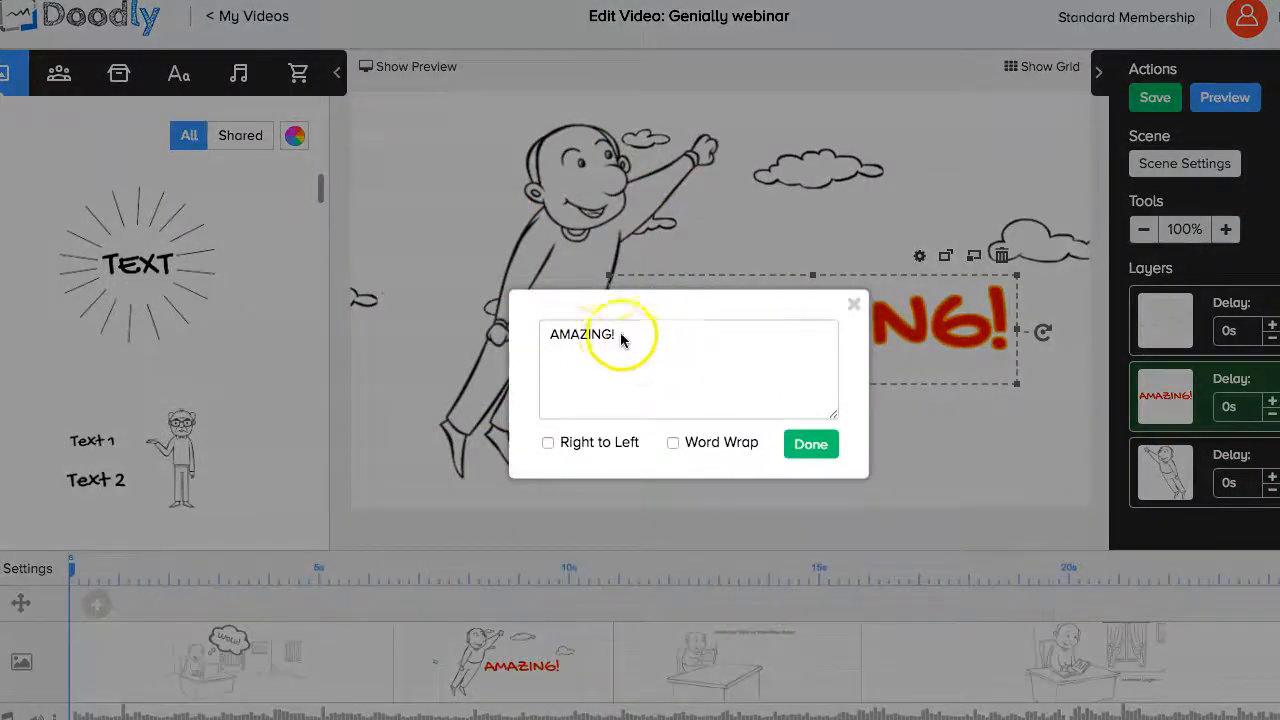
left_click(950, 444)
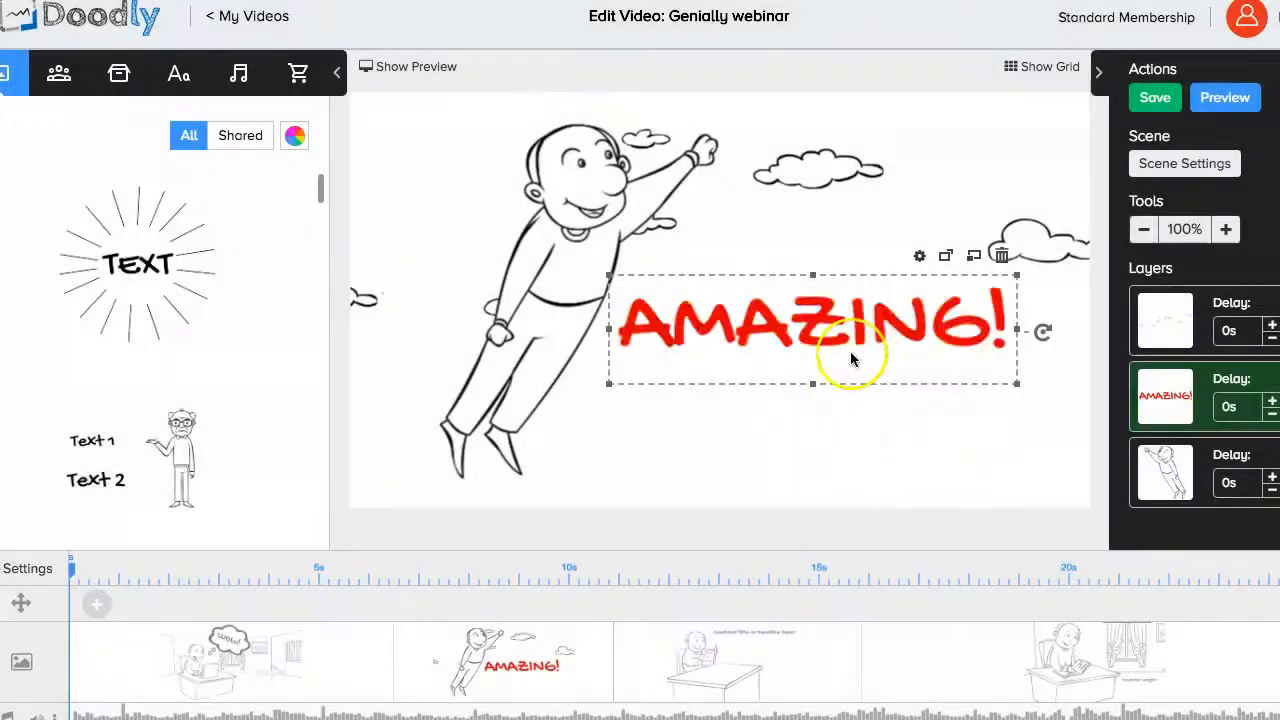
double_click(835, 331)
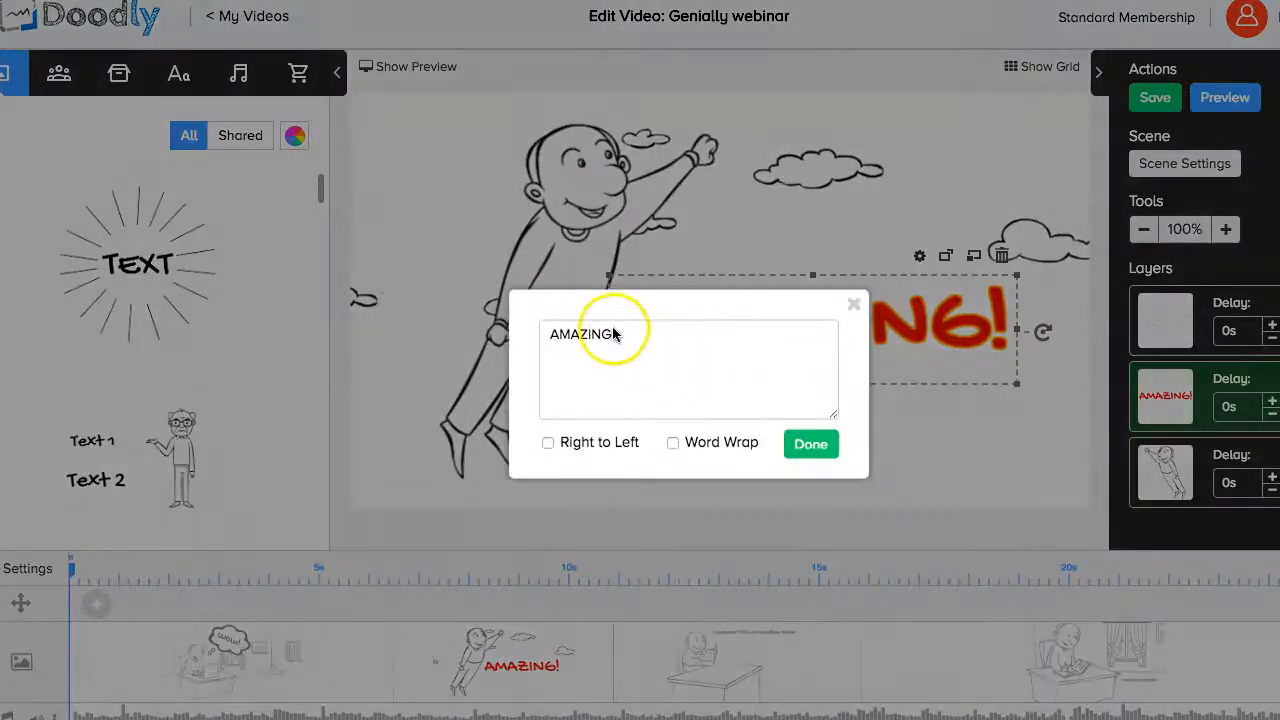
left_click(545, 337)
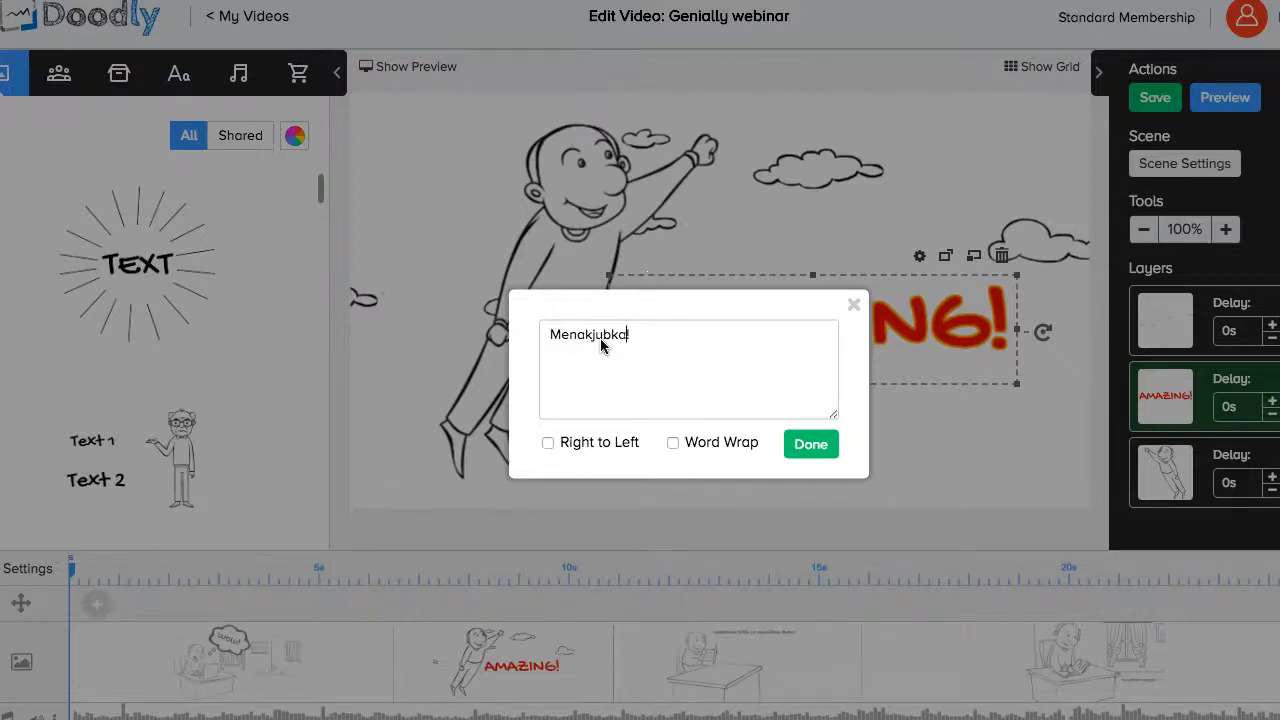
left_click(815, 443)
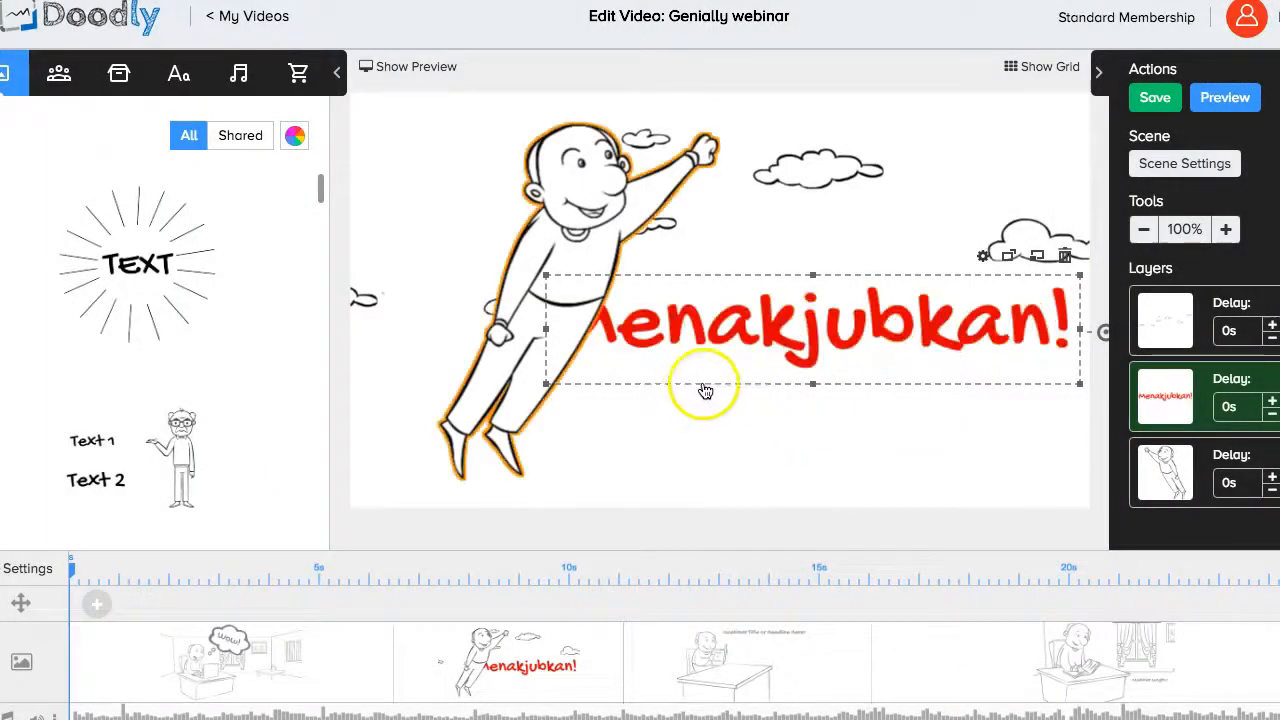
Shrink the Menakjubkan! text box and shift it beside the flying man.
left_click_drag(545, 388, 678, 362)
left_click_drag(871, 303, 810, 316)
left_click(929, 443)
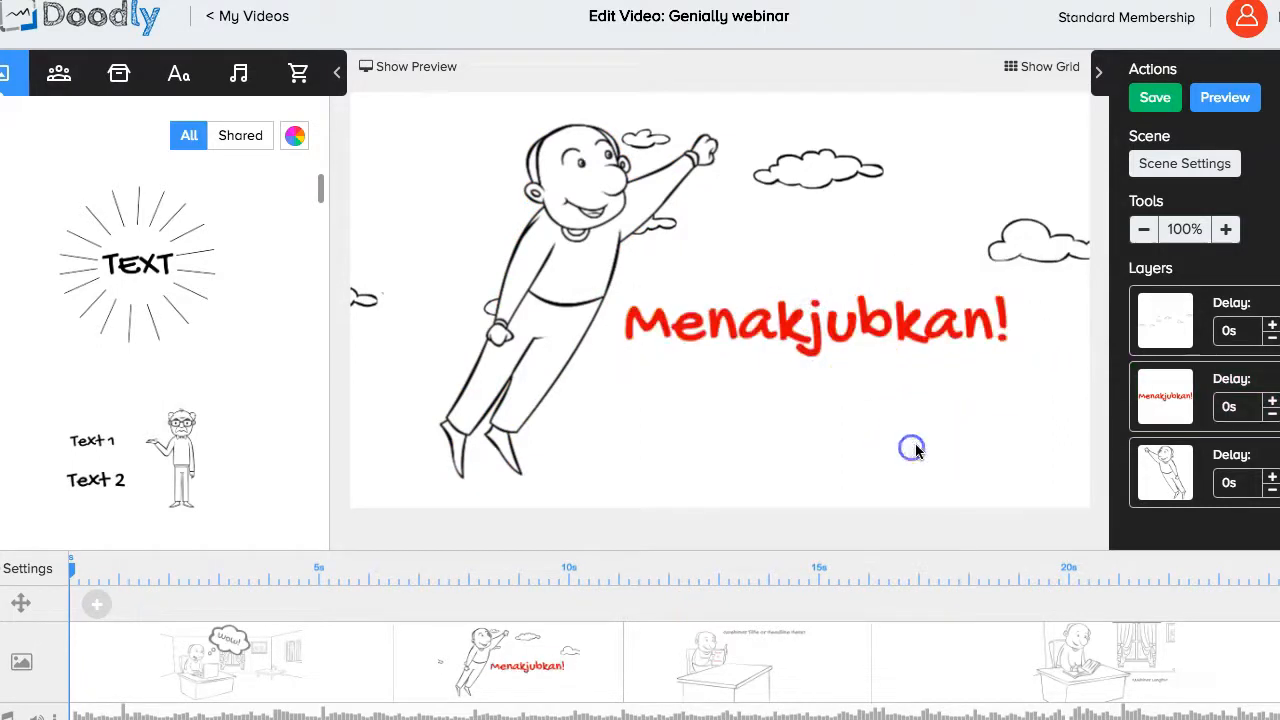
left_click(945, 441)
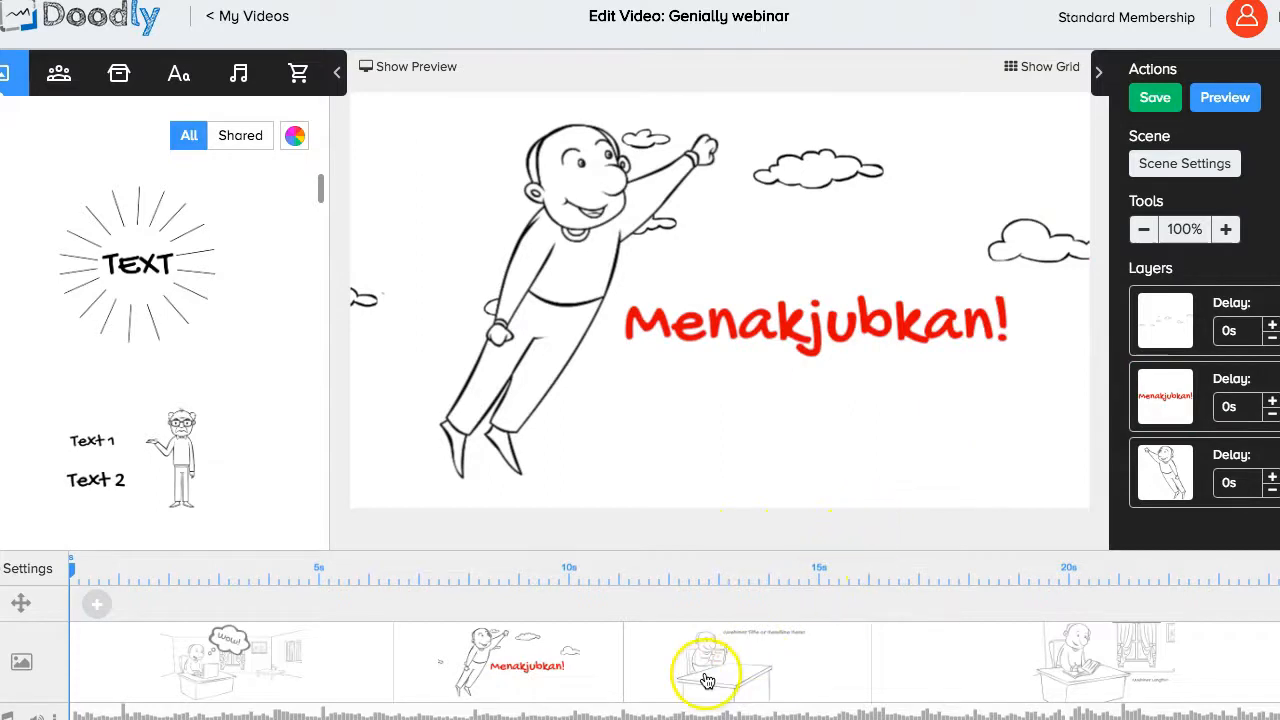
In the third scene, replace the book's 'Secret to Success' text with 'Cara membina 'game''.
left_click(707, 680)
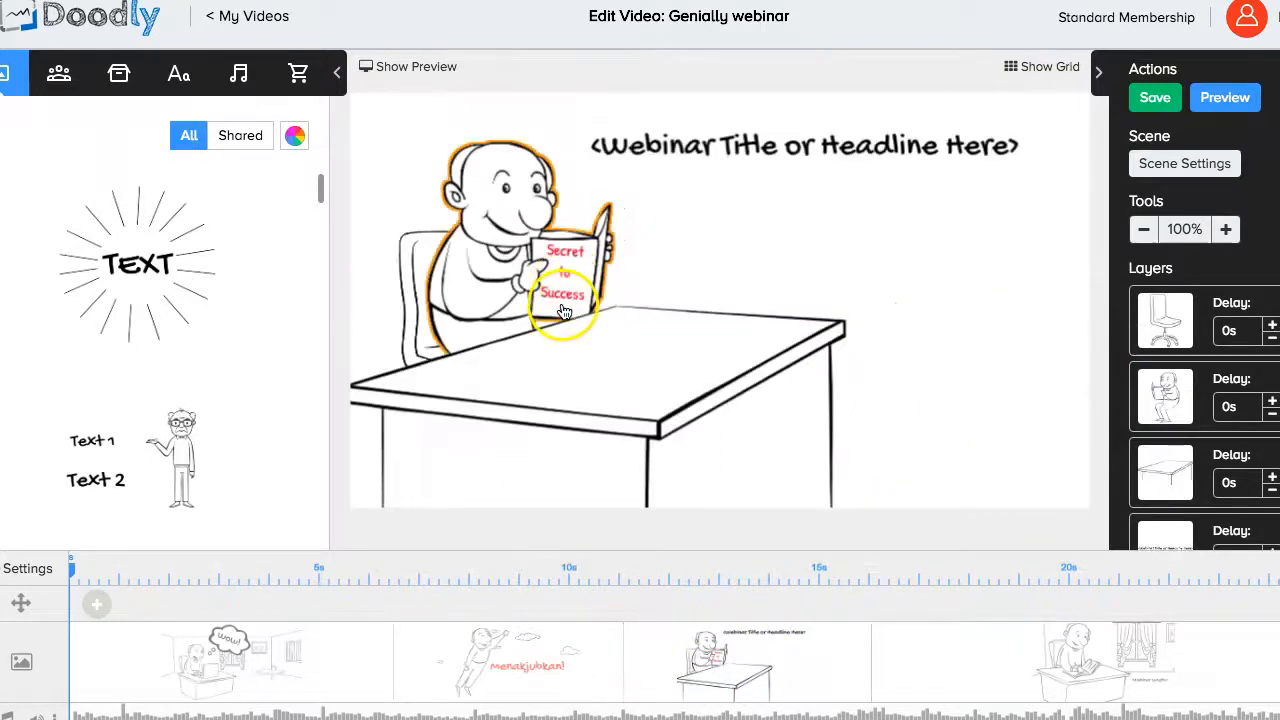
left_click(566, 289)
double_click(566, 292)
left_click(713, 340)
left_click_drag(674, 337, 546, 334)
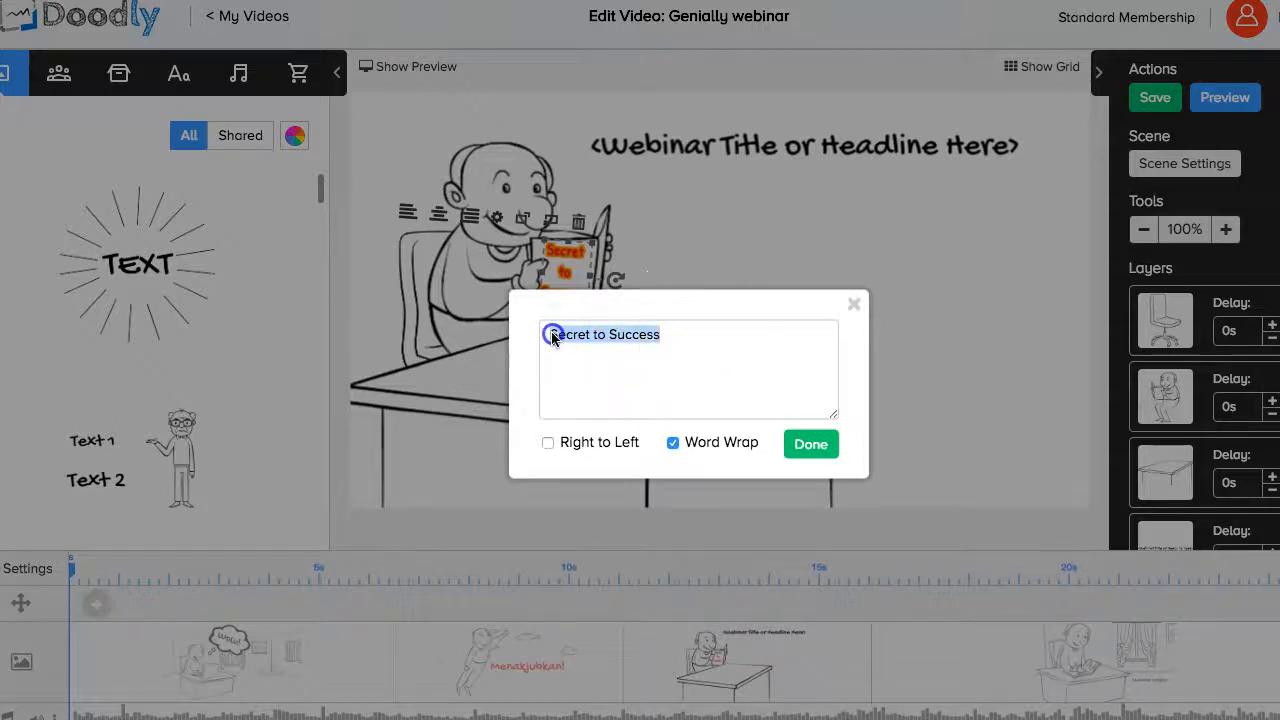
type("Cara membina 'game")
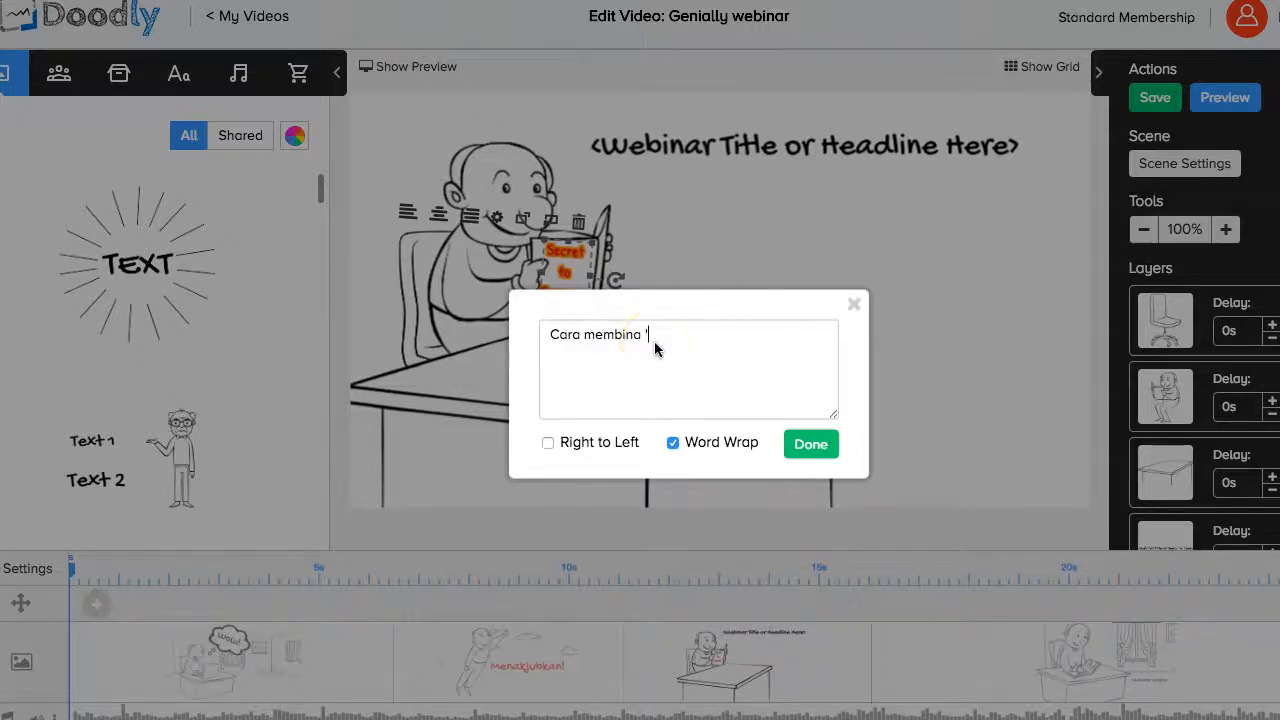
left_click(820, 447)
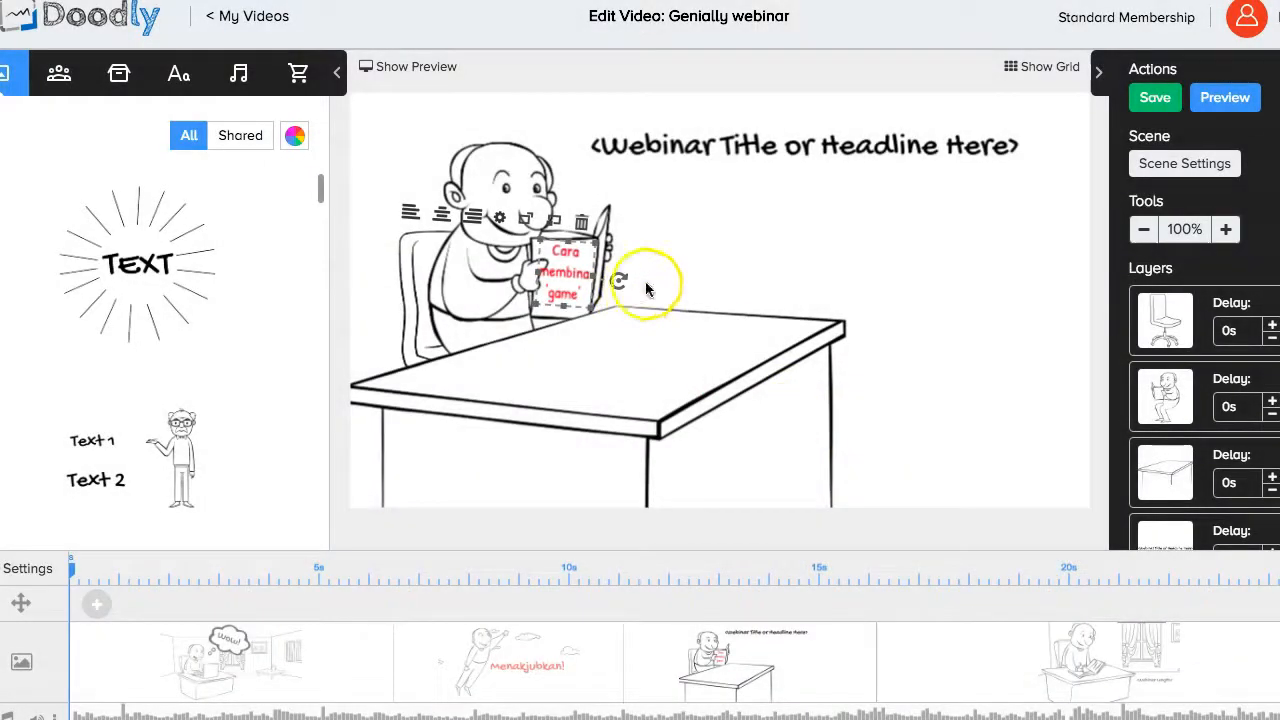
Replace the placeholder headline text with 'Genially webinar'.
double_click(790, 150)
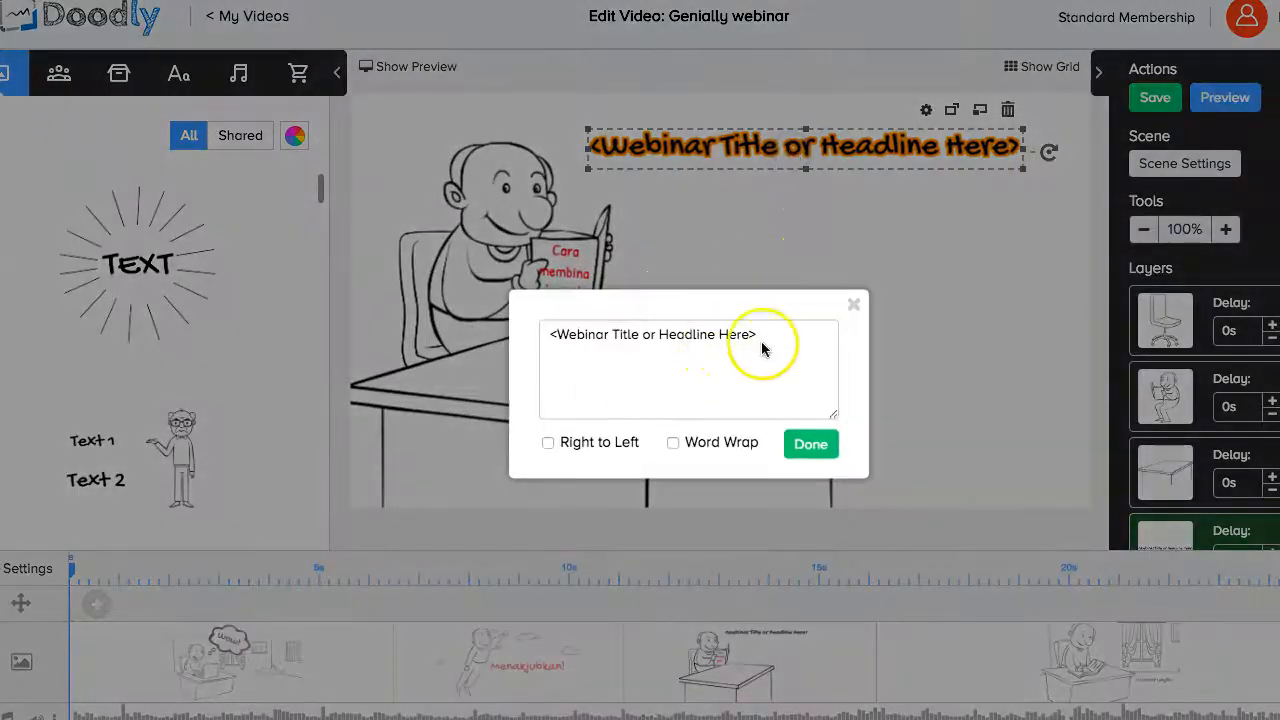
left_click_drag(763, 343, 554, 338)
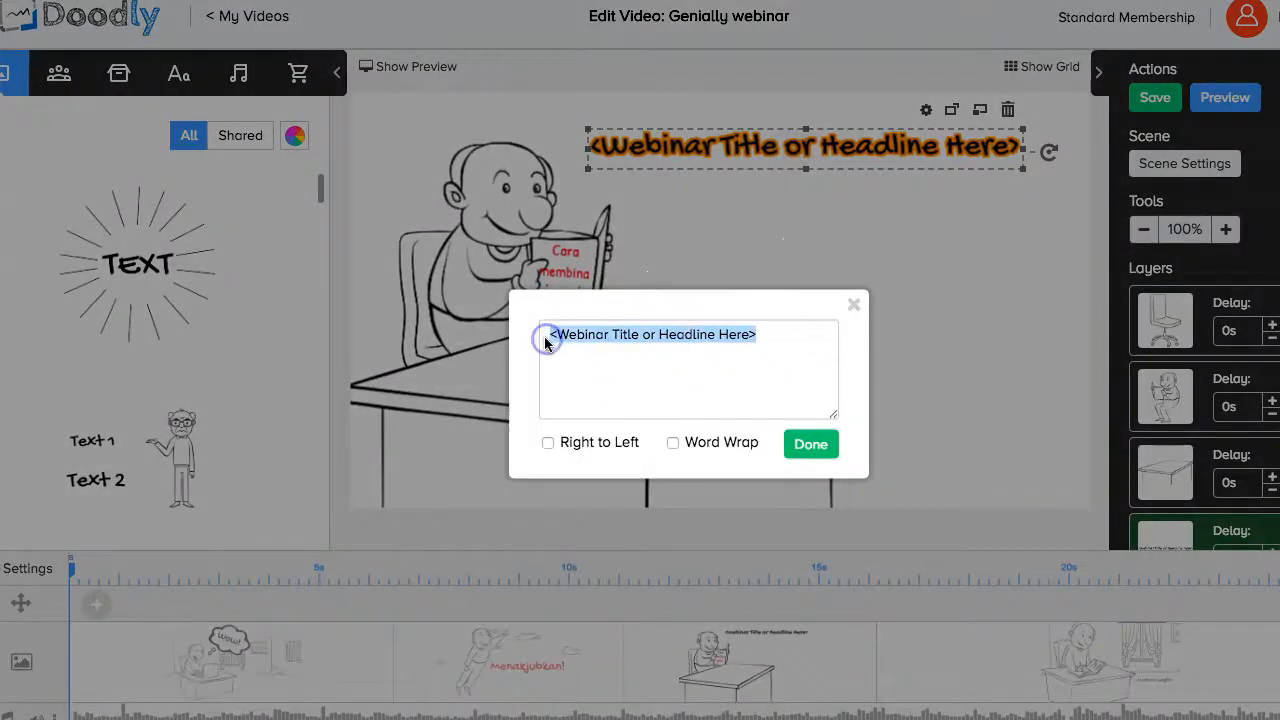
type("Genially ")
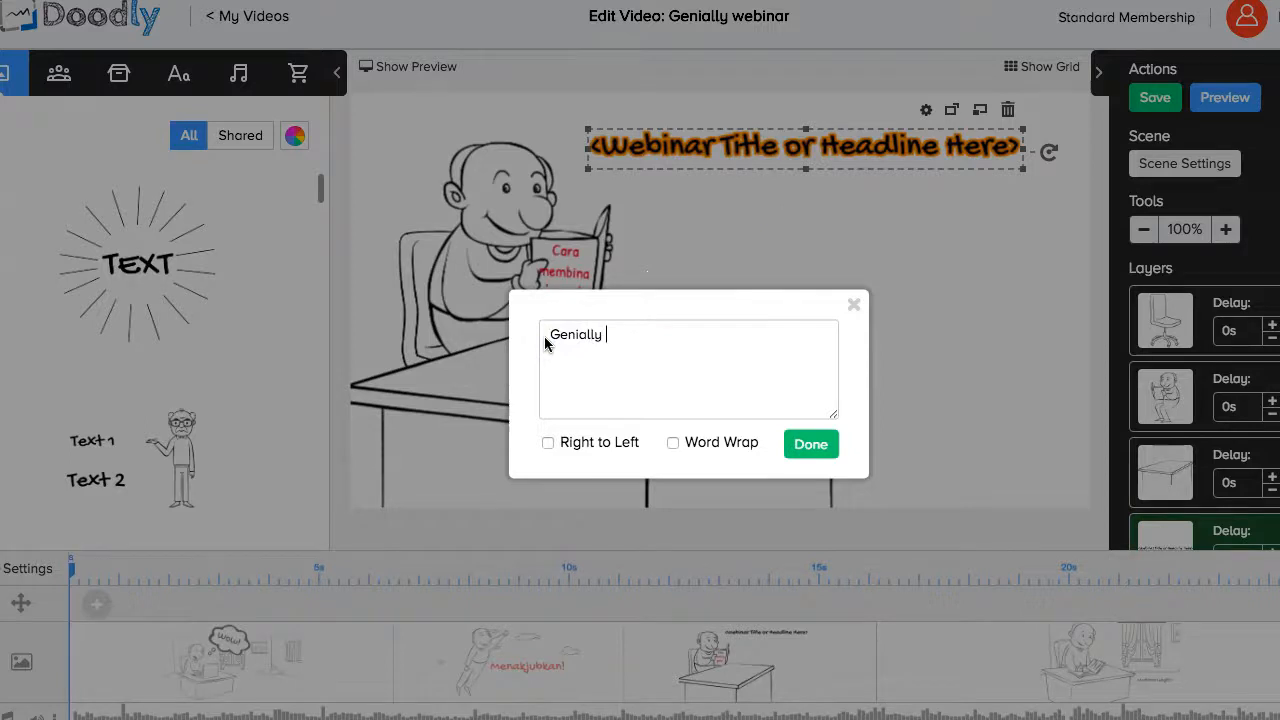
type("webinar")
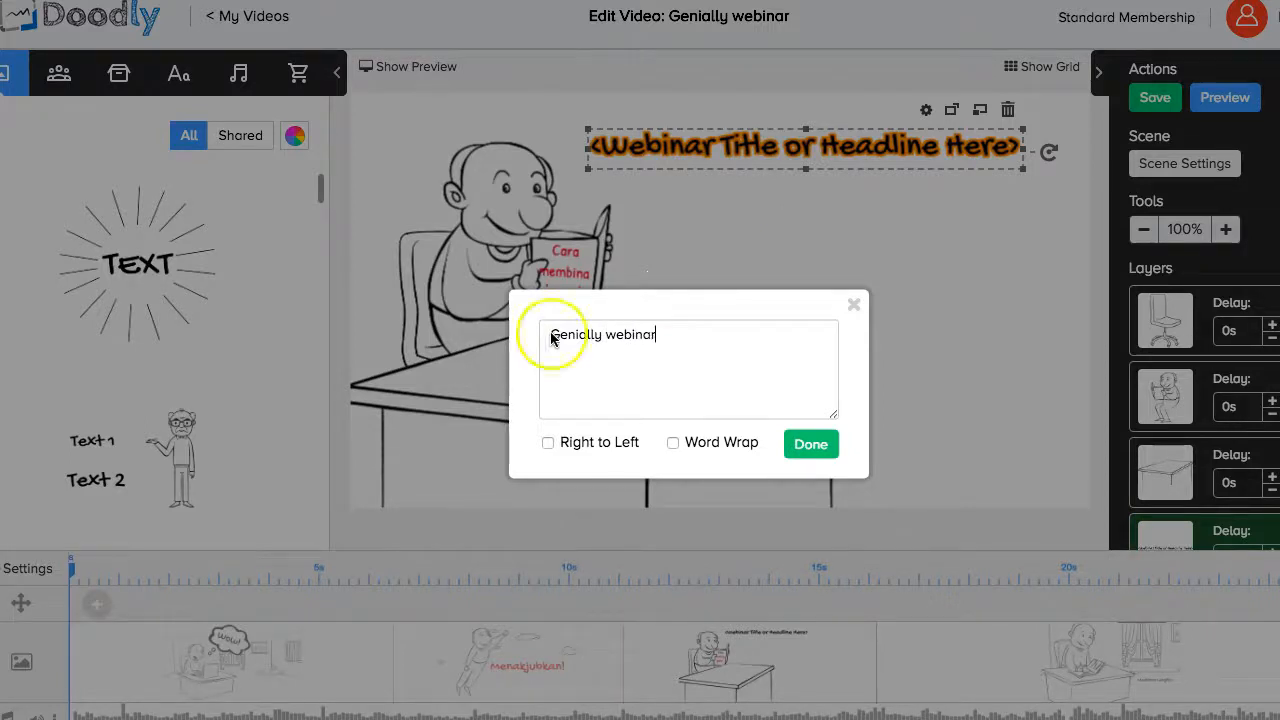
left_click(825, 450)
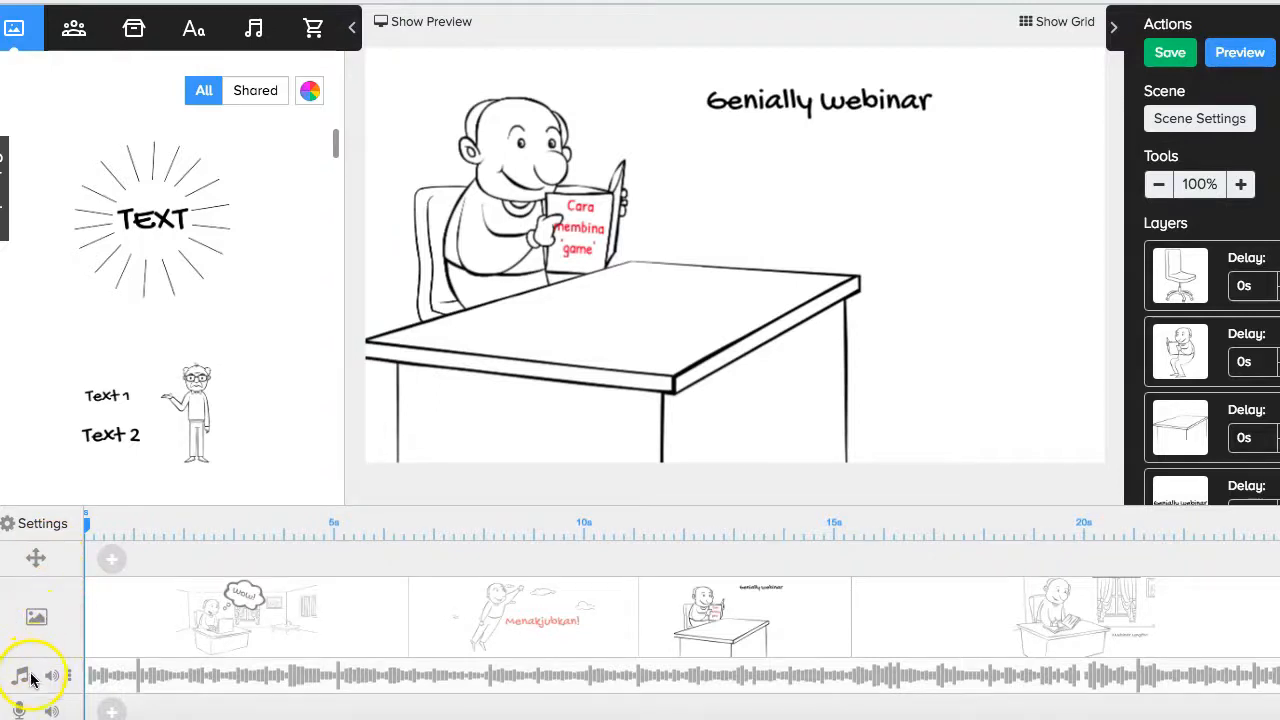
Delete the Good Mind music clip from the timeline and confirm the removal.
left_click(138, 685)
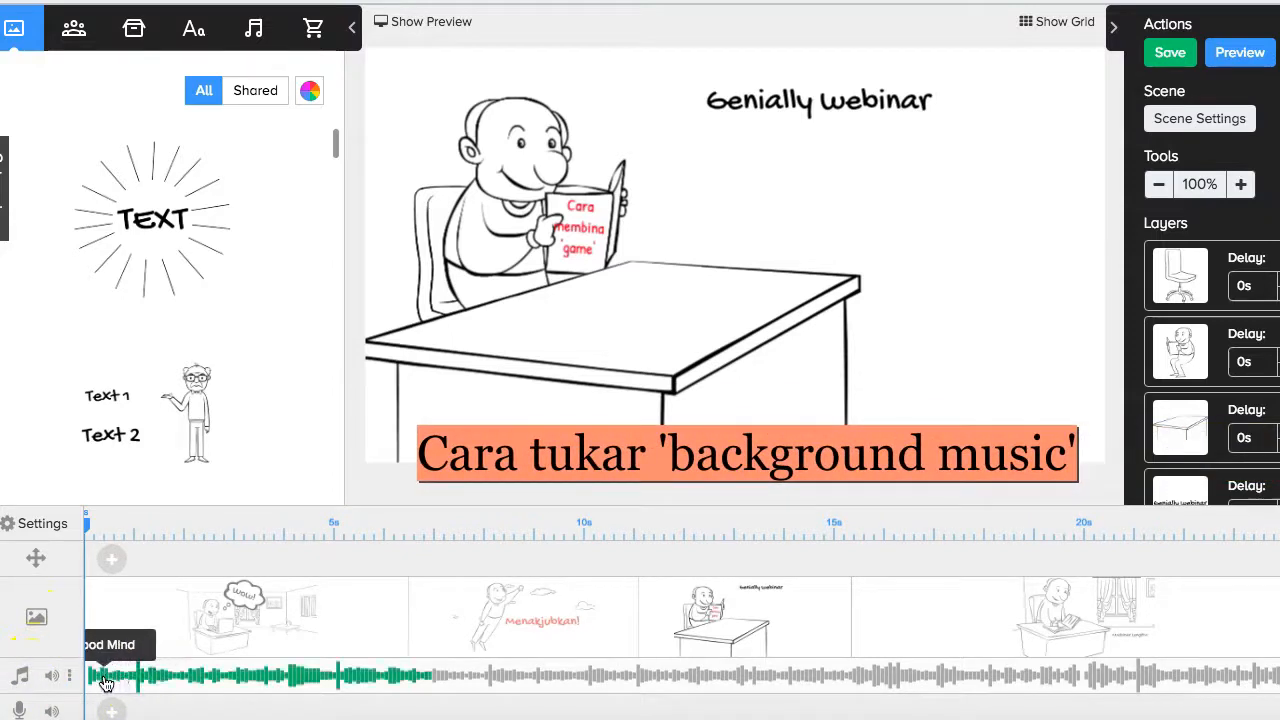
right_click(112, 680)
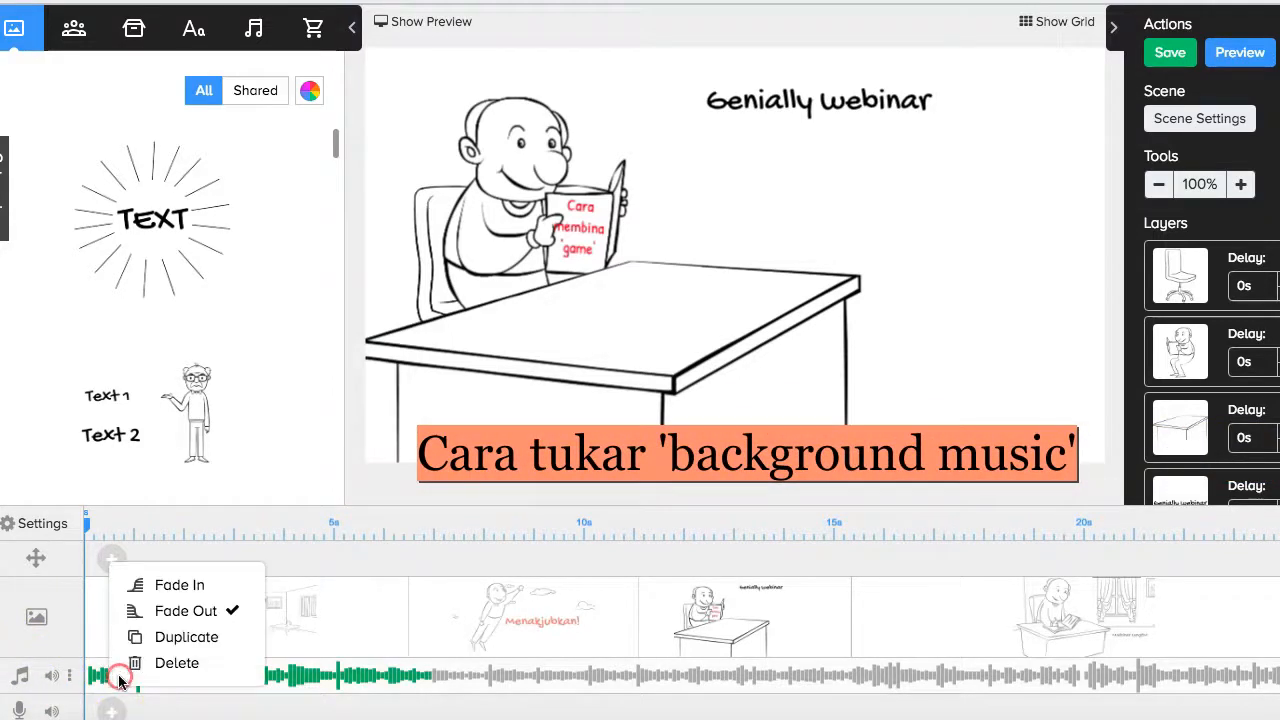
left_click(174, 665)
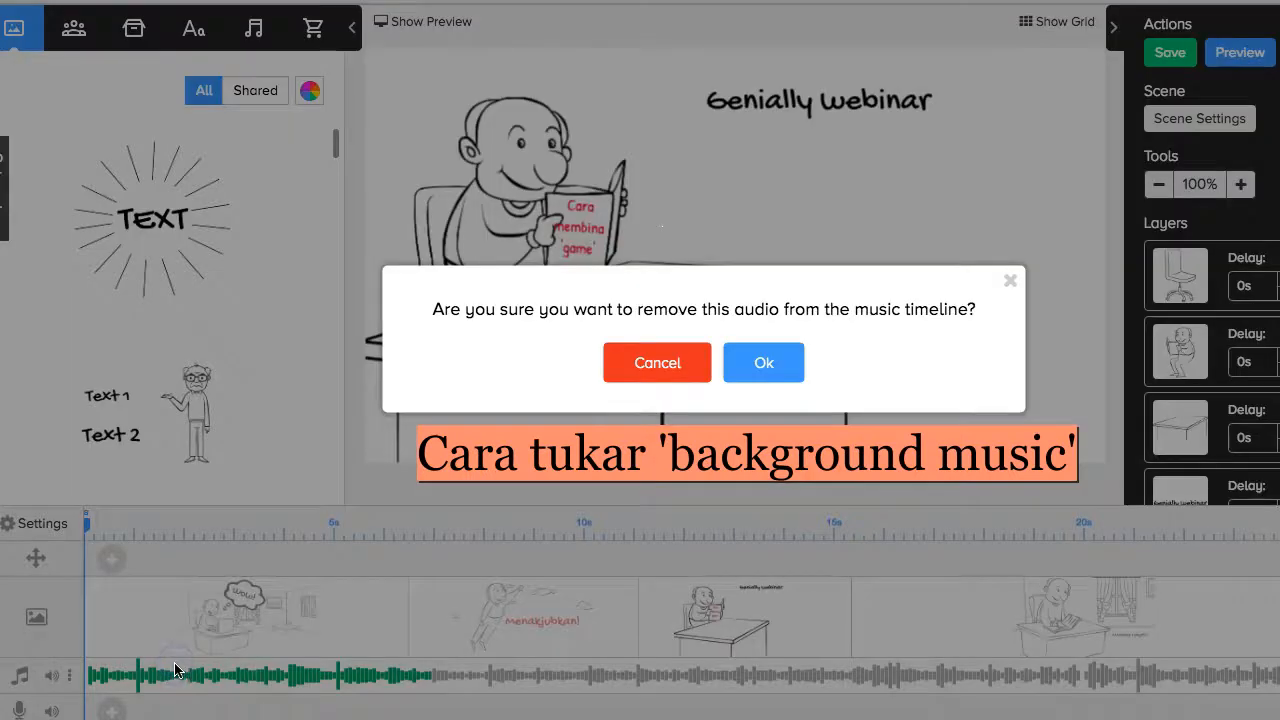
left_click(760, 370)
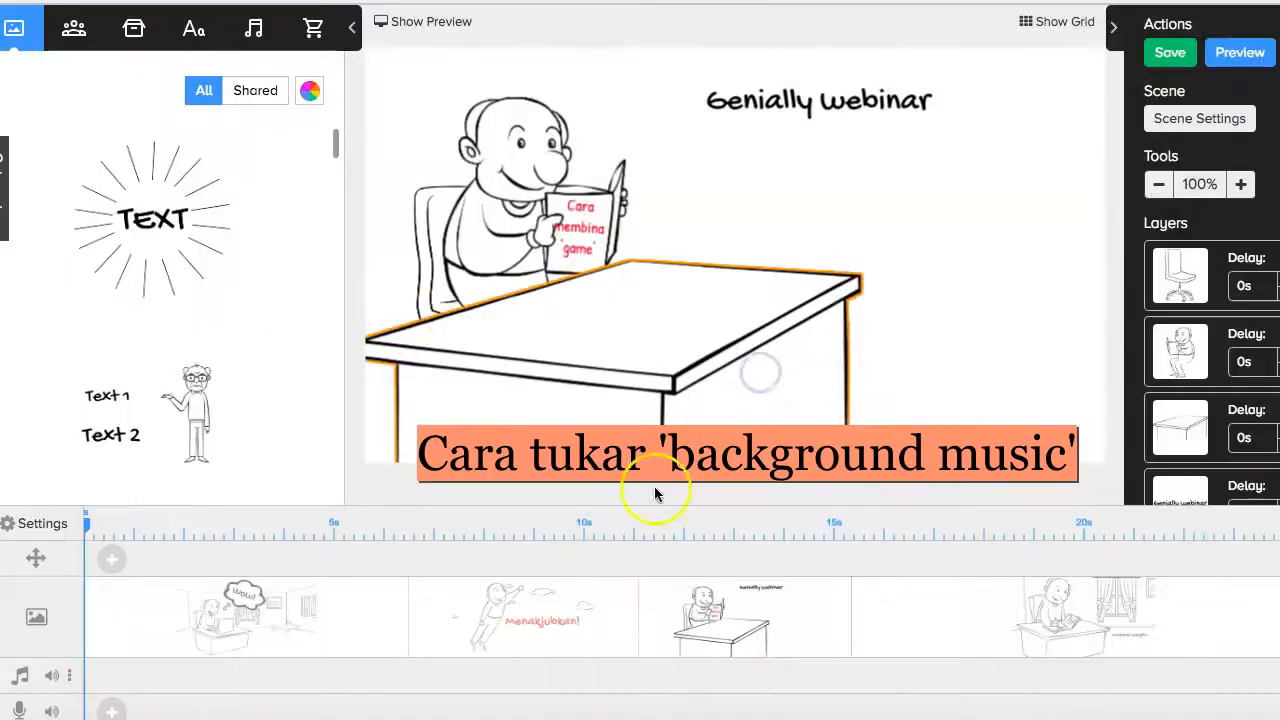
In the Sounds library, preview Bite and Blast, drag Blast to the music track, then preview Bubbles.
left_click(256, 30)
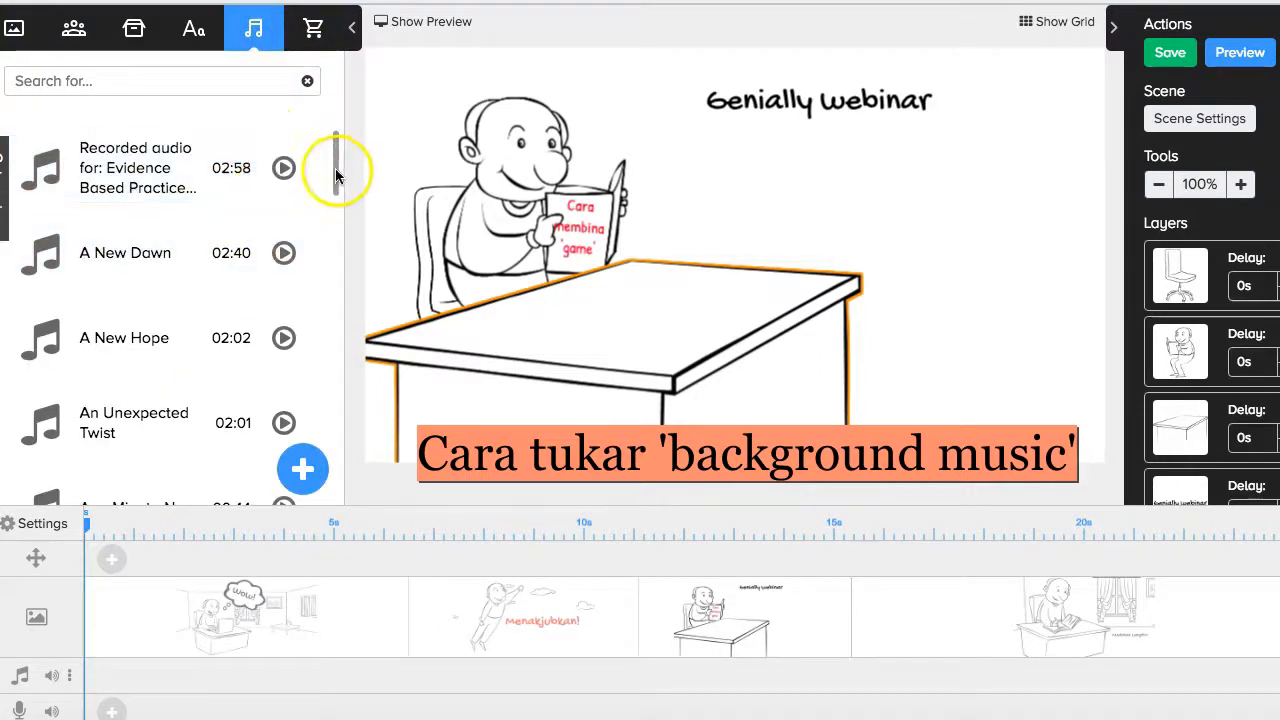
left_click_drag(335, 160, 305, 342)
left_click(285, 165)
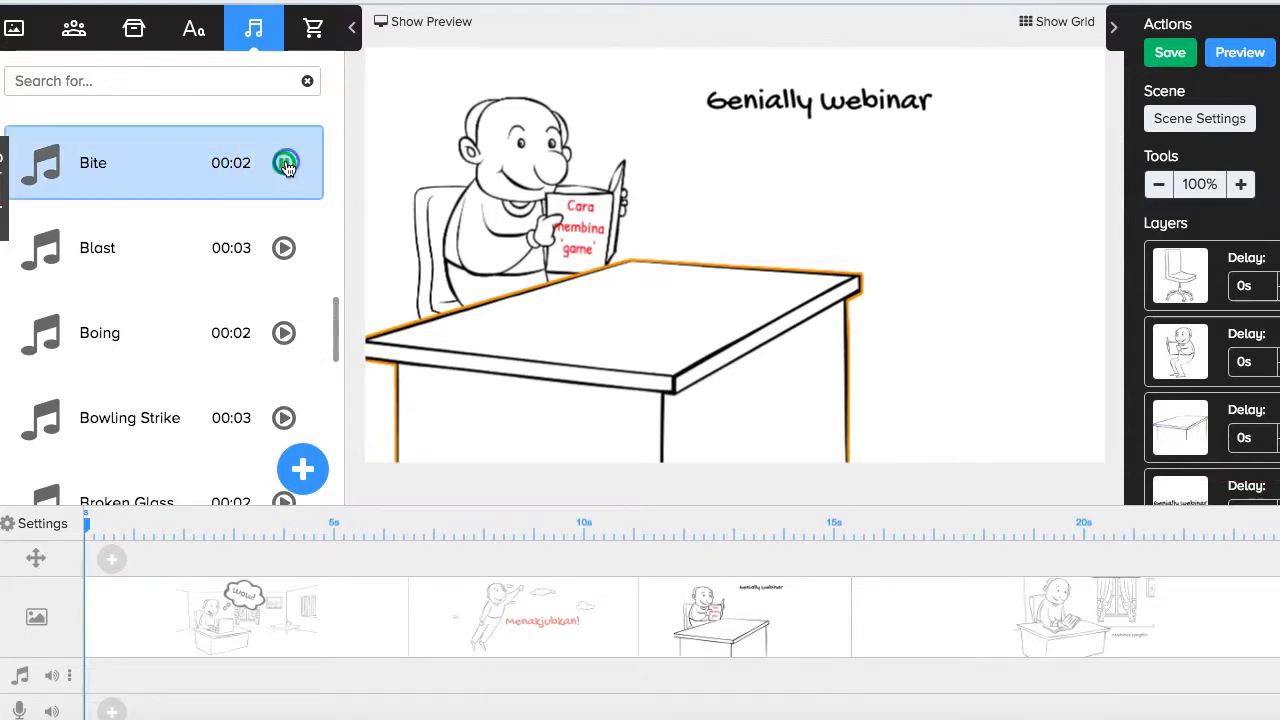
left_click(284, 250)
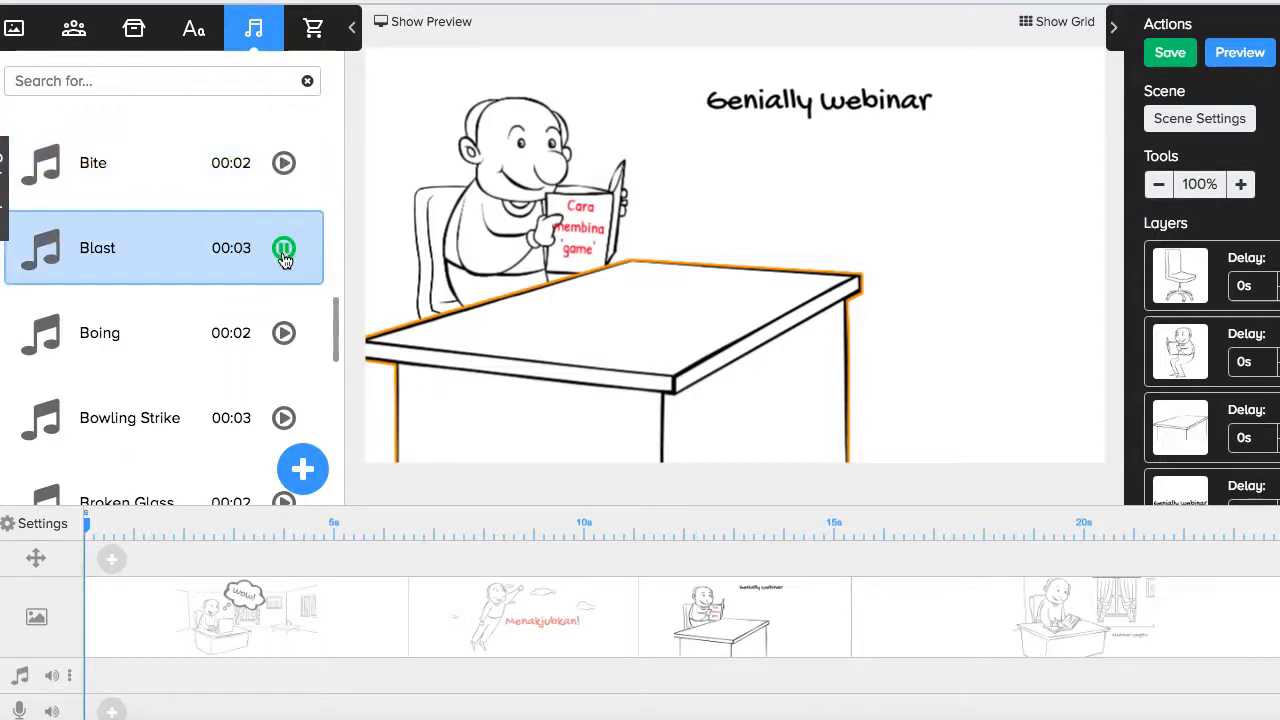
left_click_drag(100, 250, 142, 680)
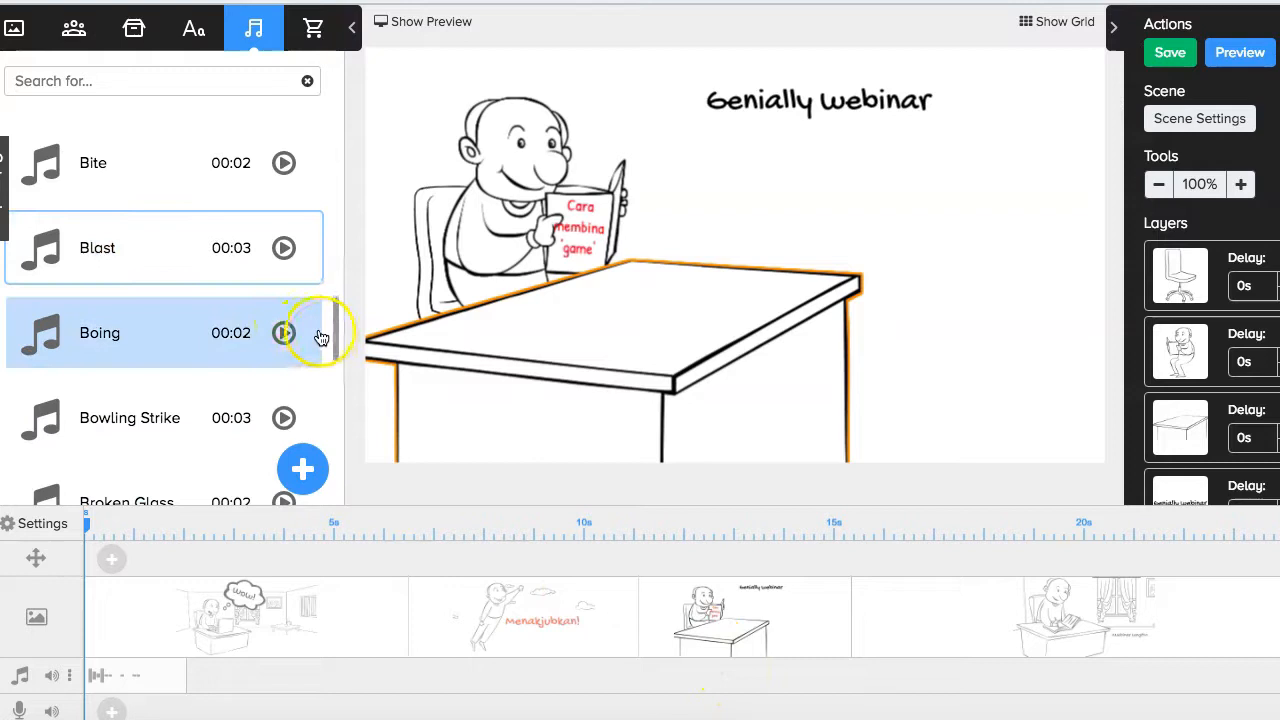
left_click_drag(335, 308, 317, 363)
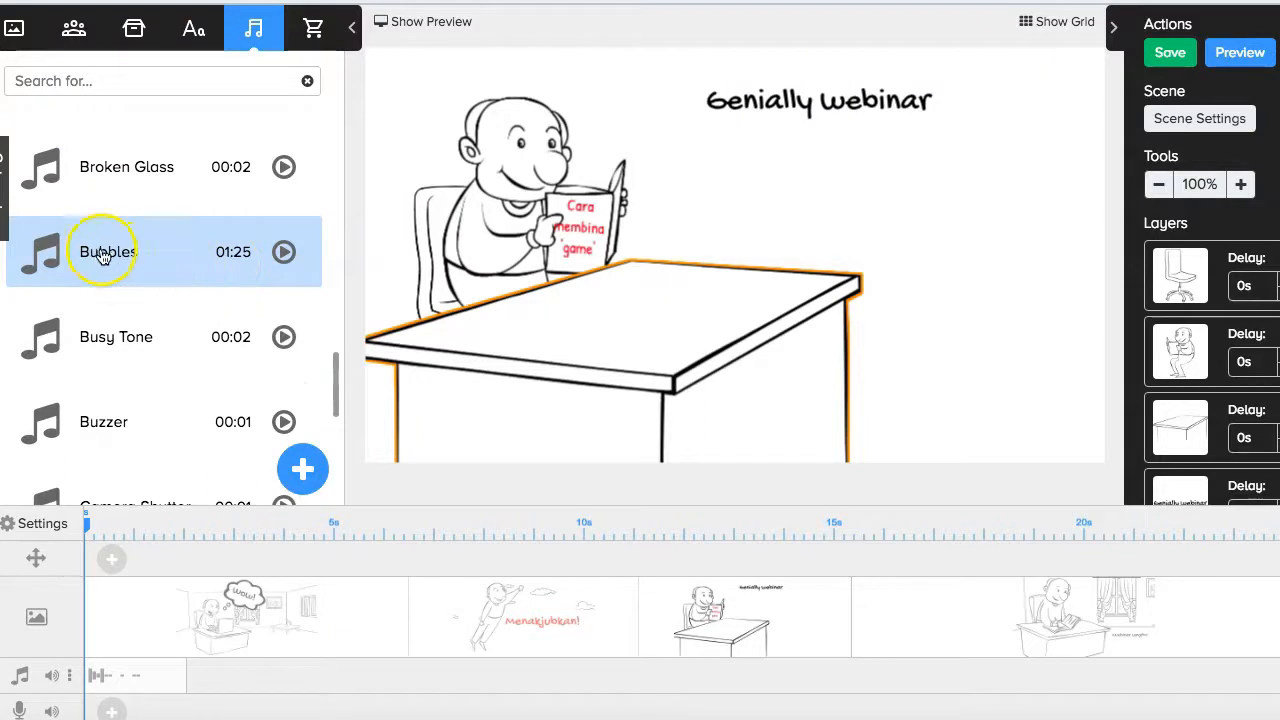
left_click(287, 255)
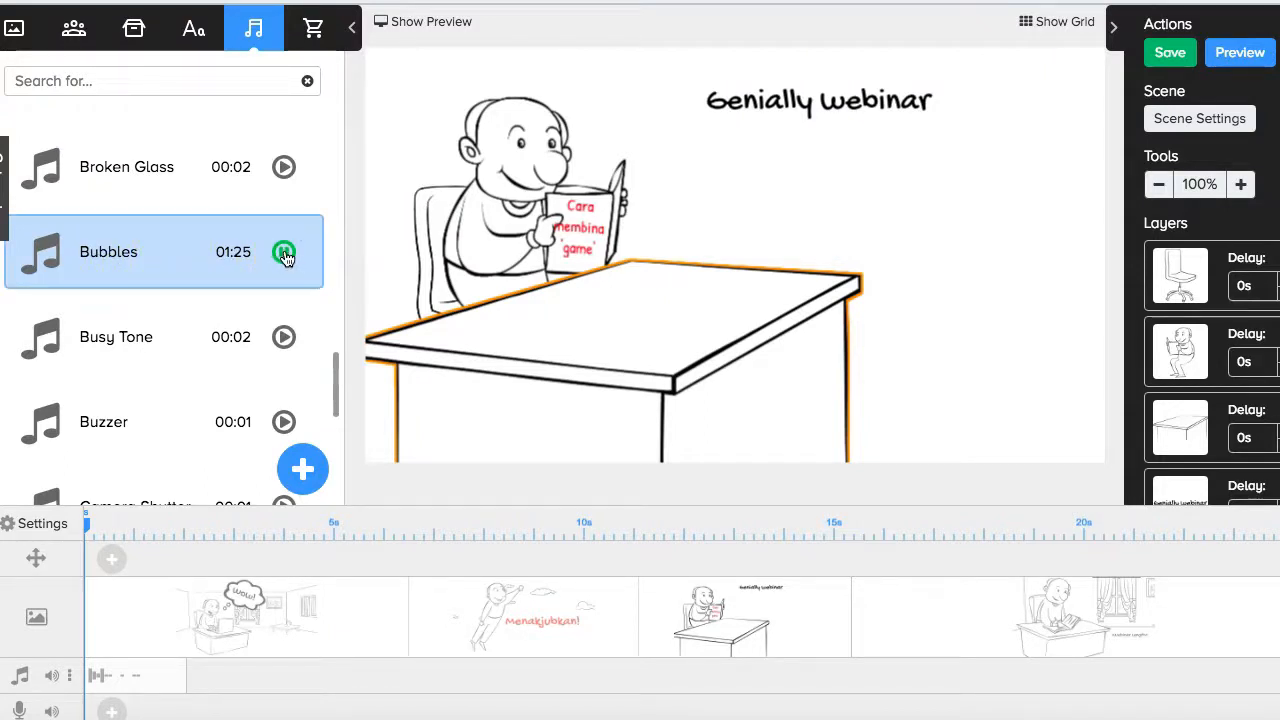
Drag Bubbles onto the music track and trim its end much shorter.
left_click_drag(79, 252, 358, 686)
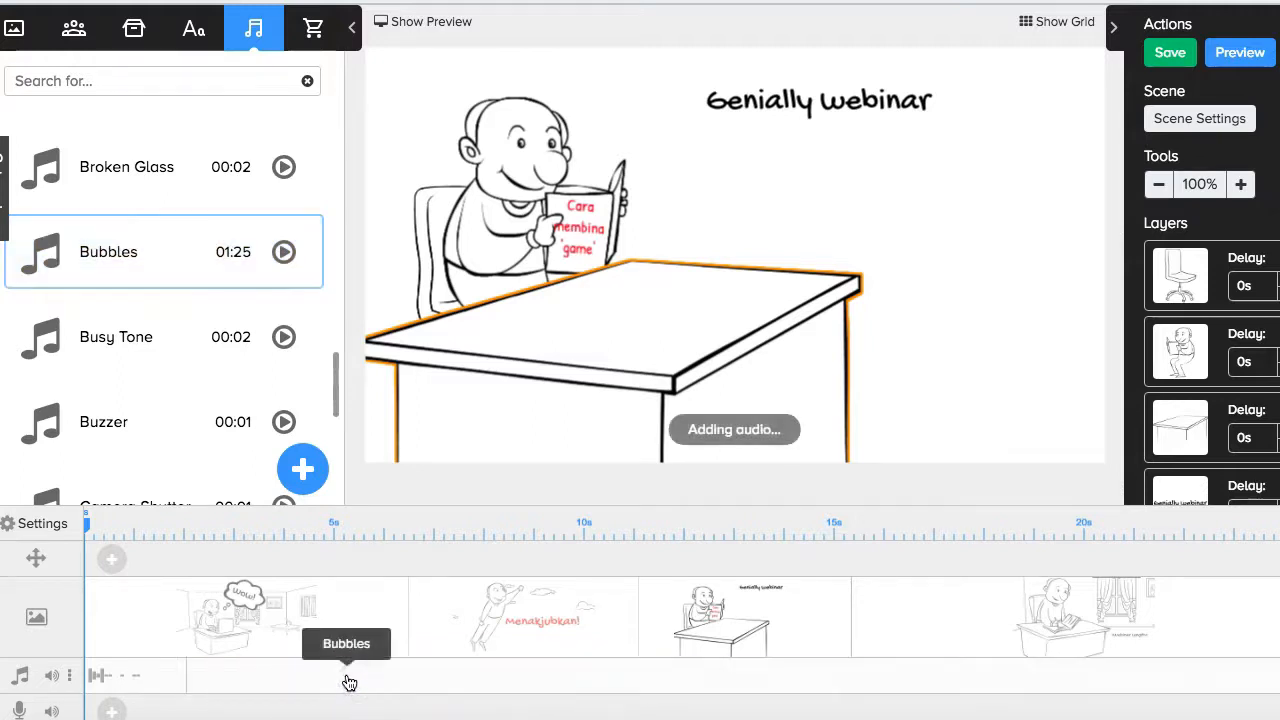
scroll(682, 616, "right", 12)
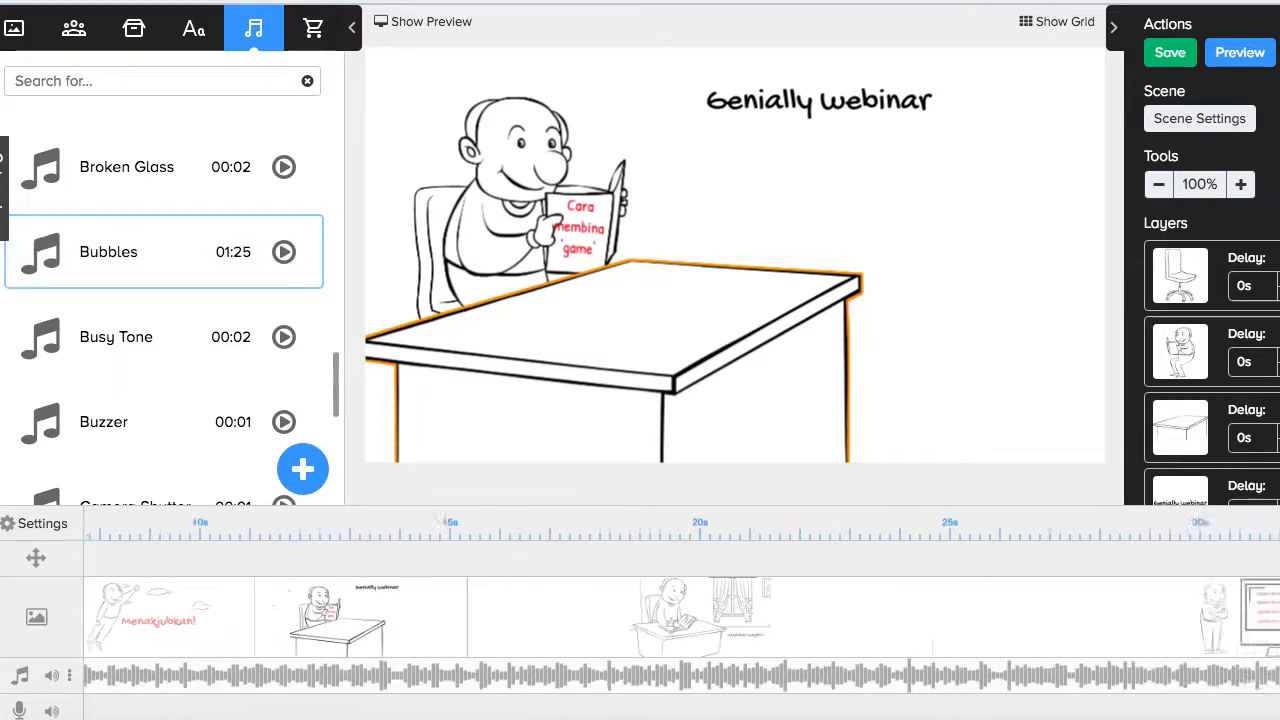
scroll(682, 616, "right", 12)
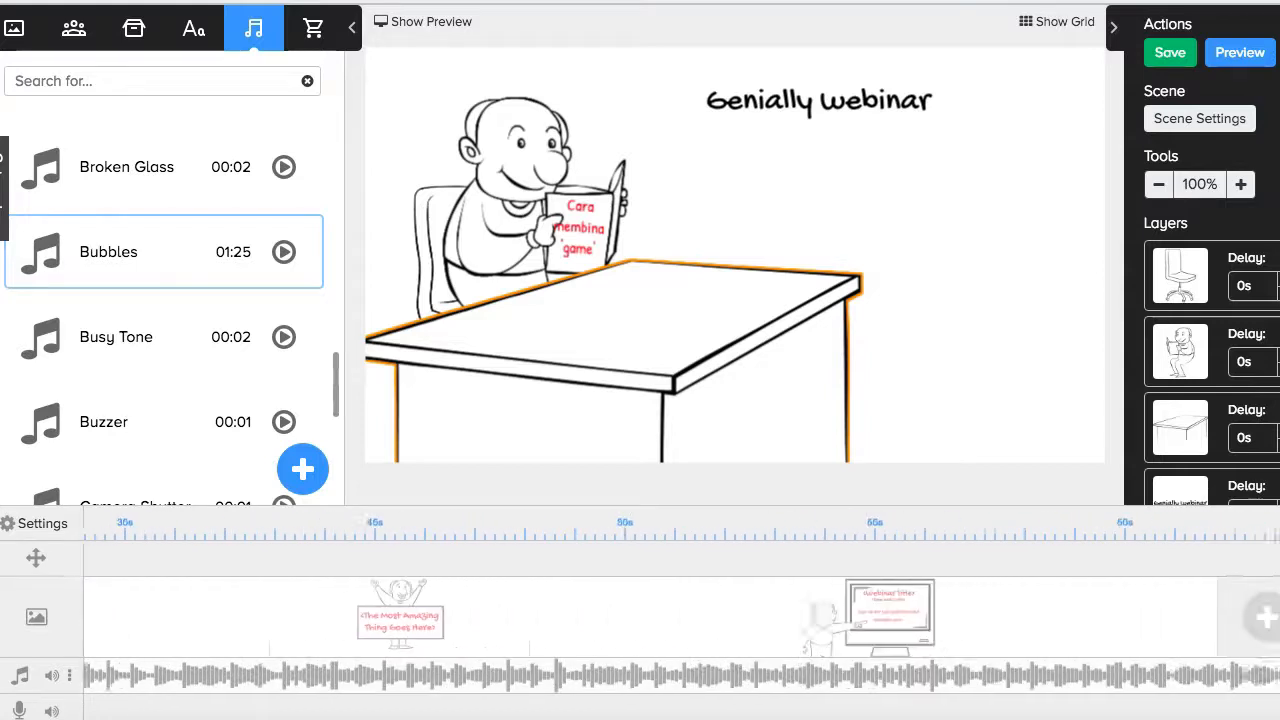
scroll(682, 616, "right", 7)
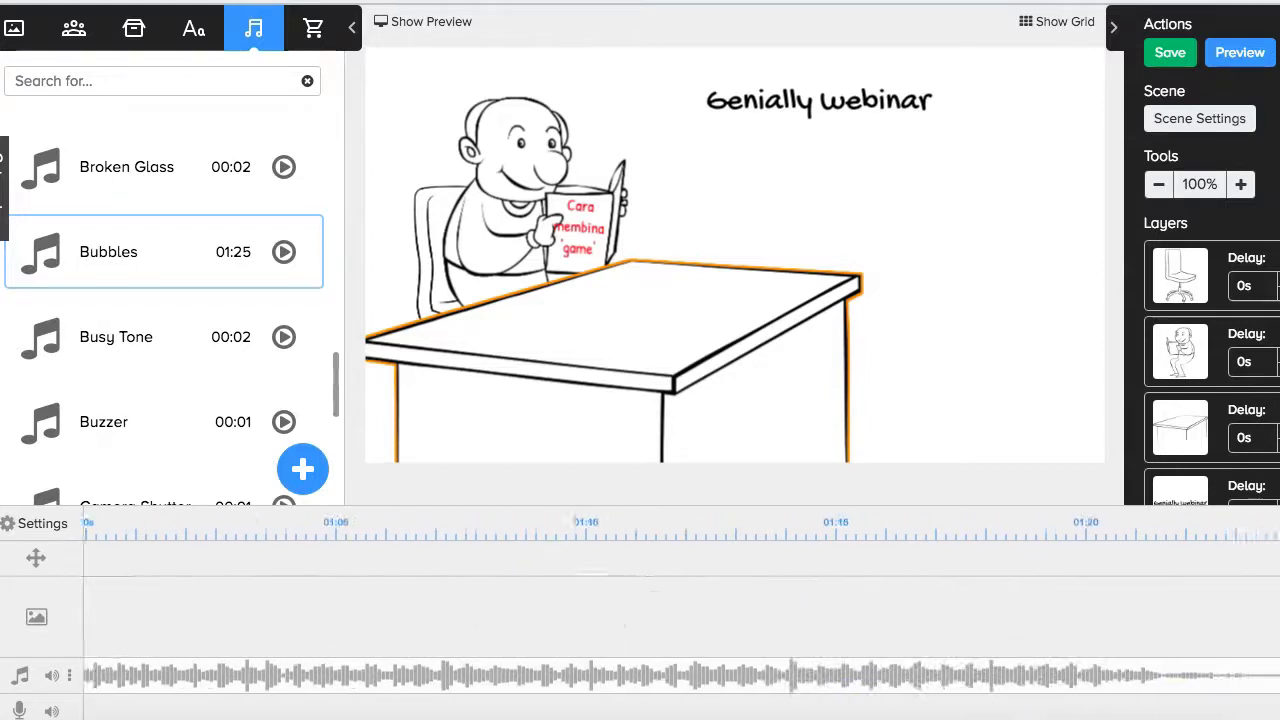
mouse_move(1234, 677)
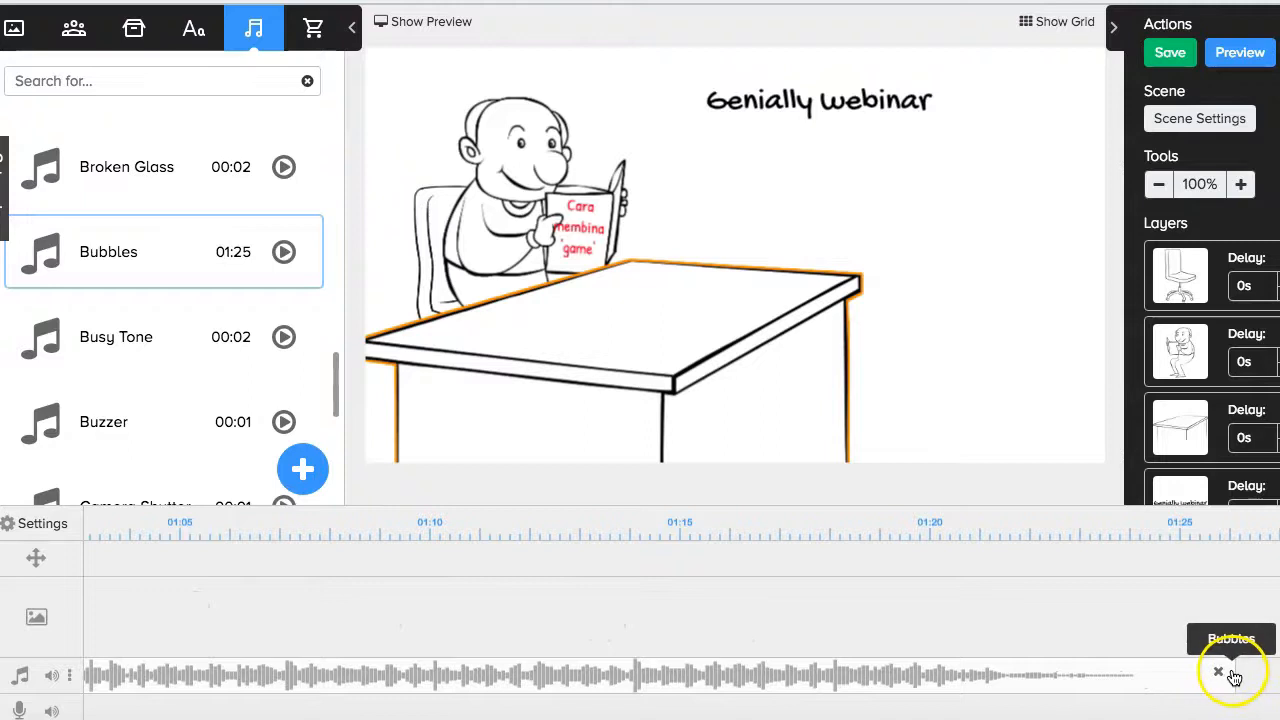
left_click_drag(1225, 677, 252, 680)
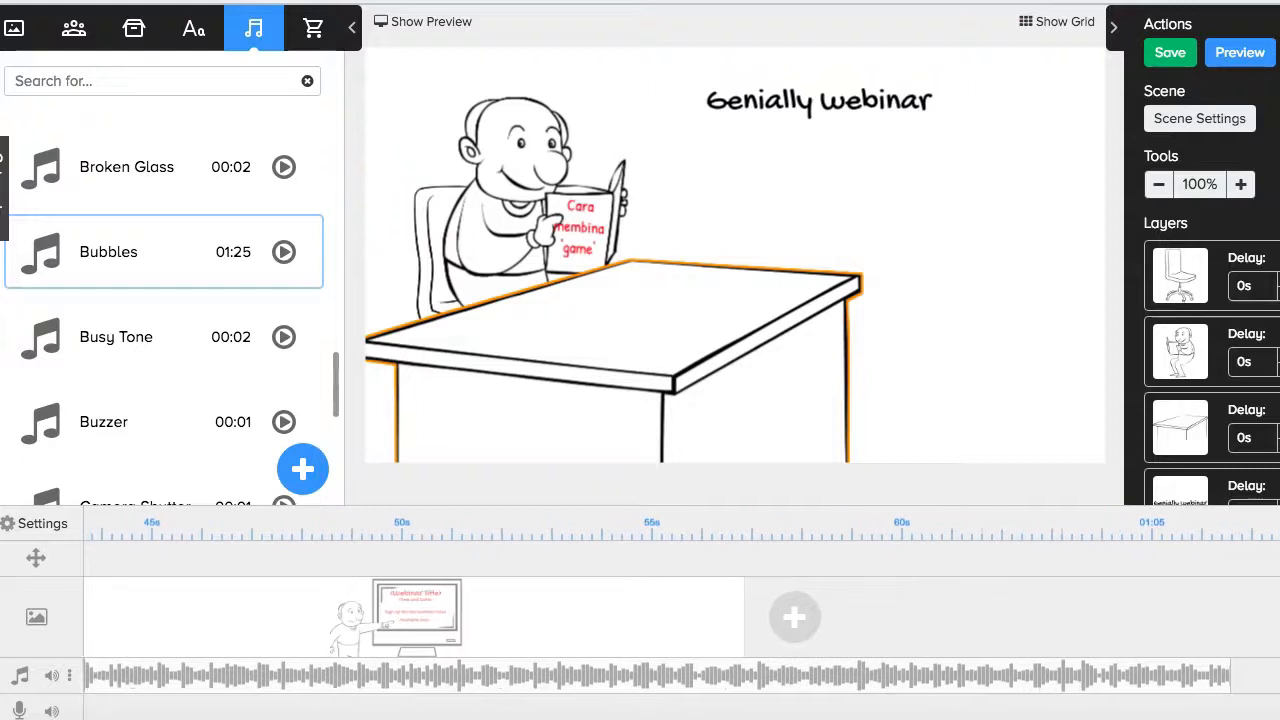
left_click_drag(1212, 674, 767, 685)
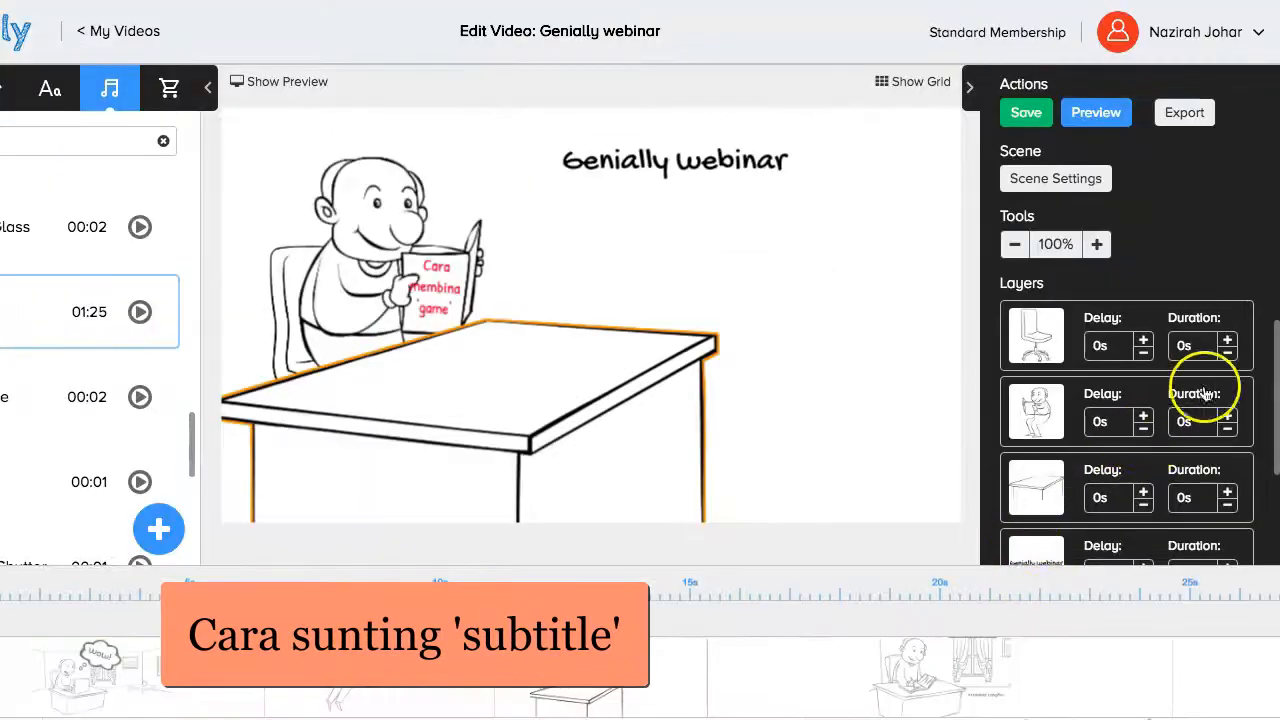
left_click(1057, 182)
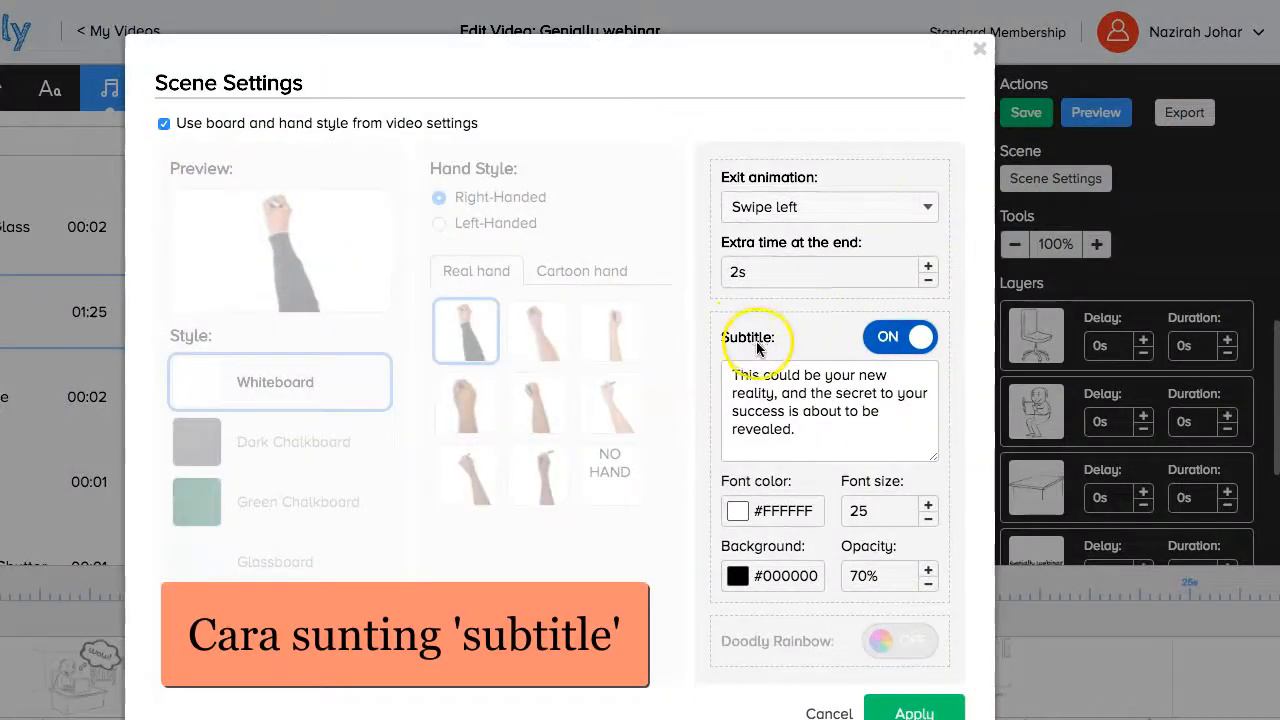
left_click(900, 341)
left_click(900, 341)
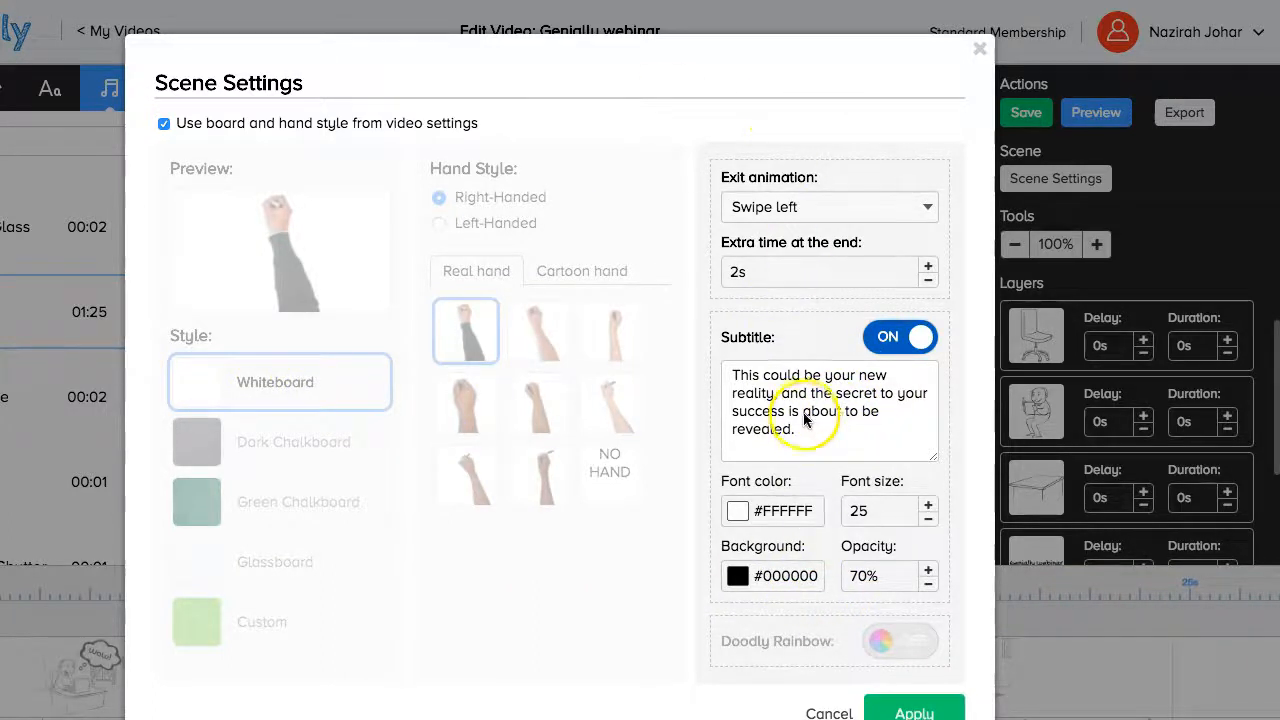
left_click(896, 713)
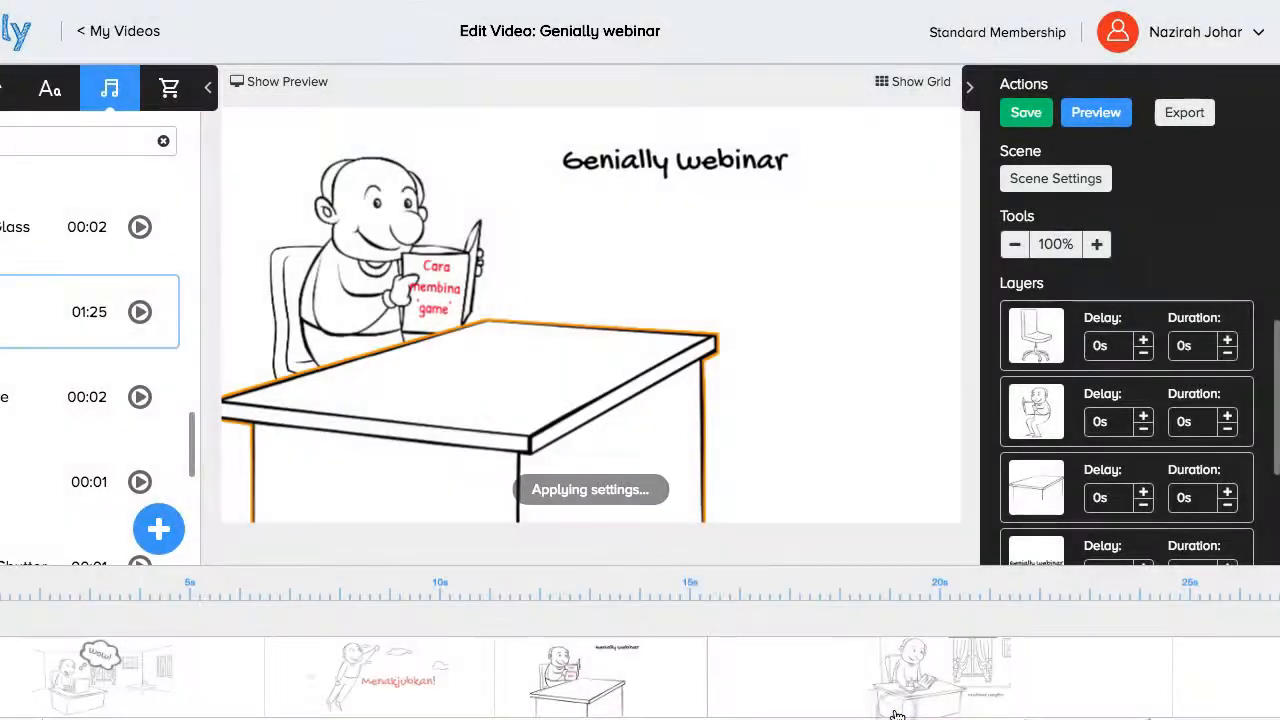
Give the final monitor scene 7s extra time and the 'Your dreams will only come true…' subtitle at size 25.
scroll(447, 632, "right", 3)
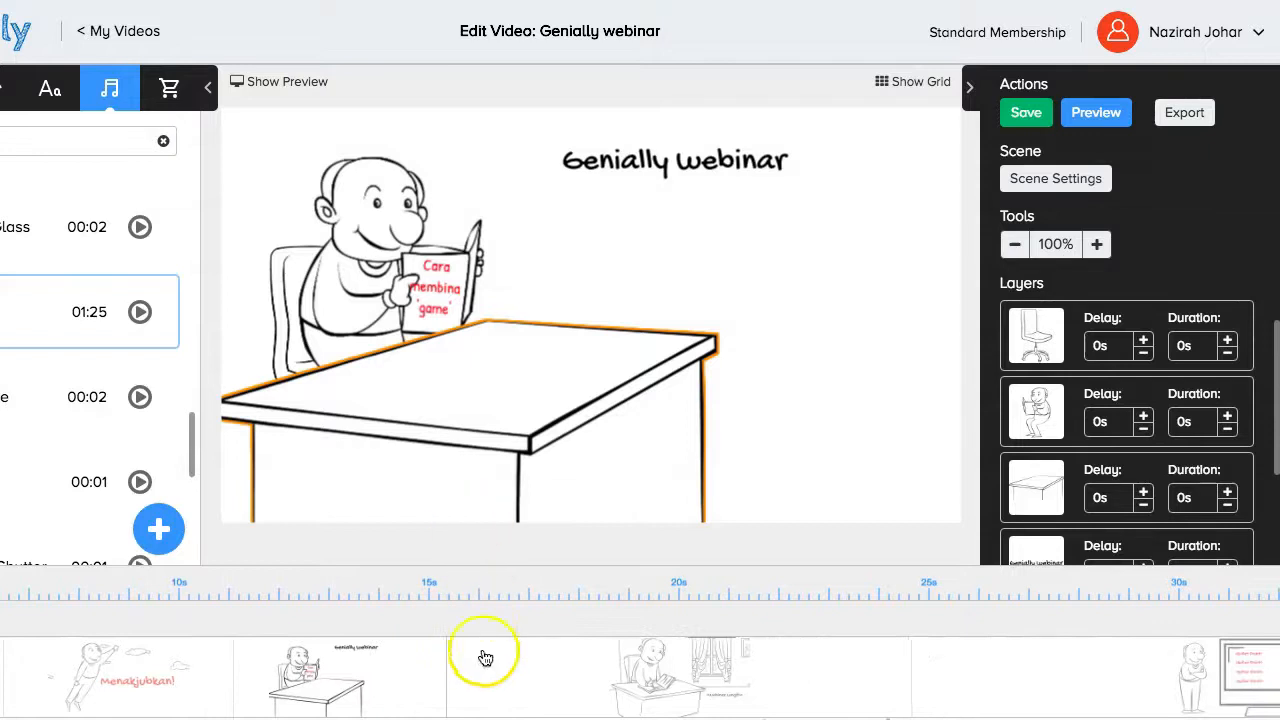
scroll(462, 622, "right", 9)
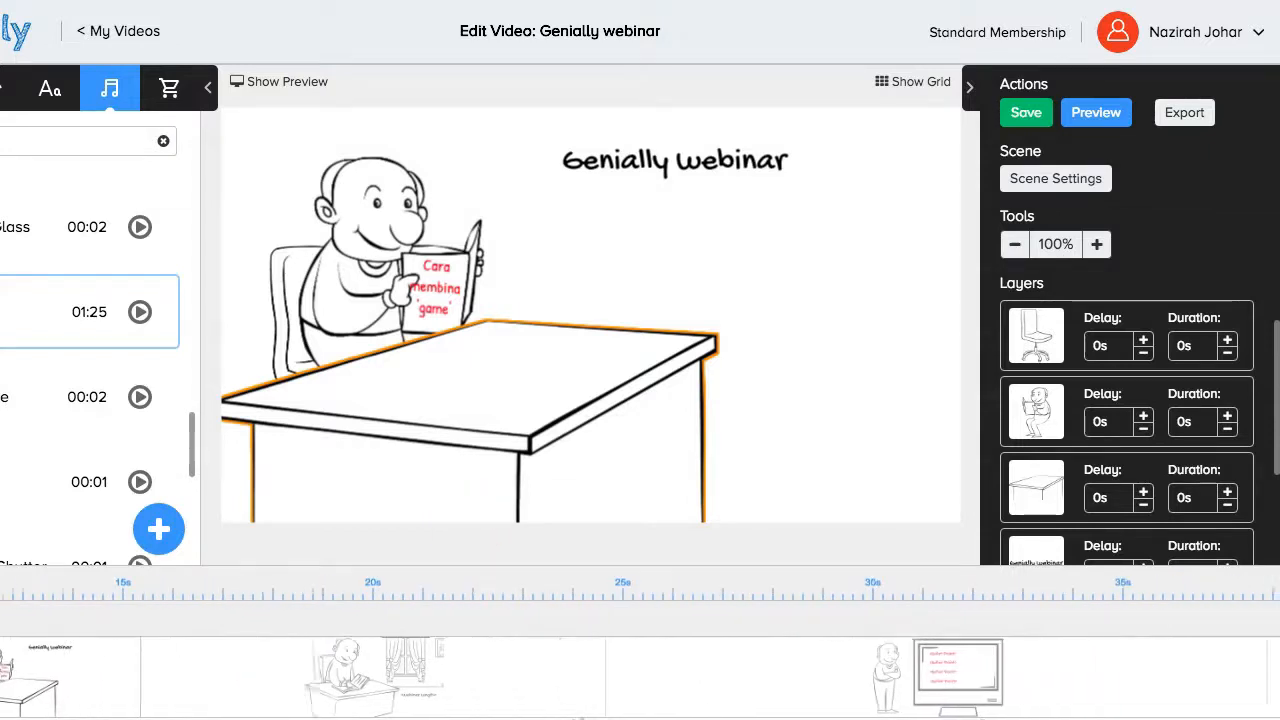
scroll(640, 640, "right", 8)
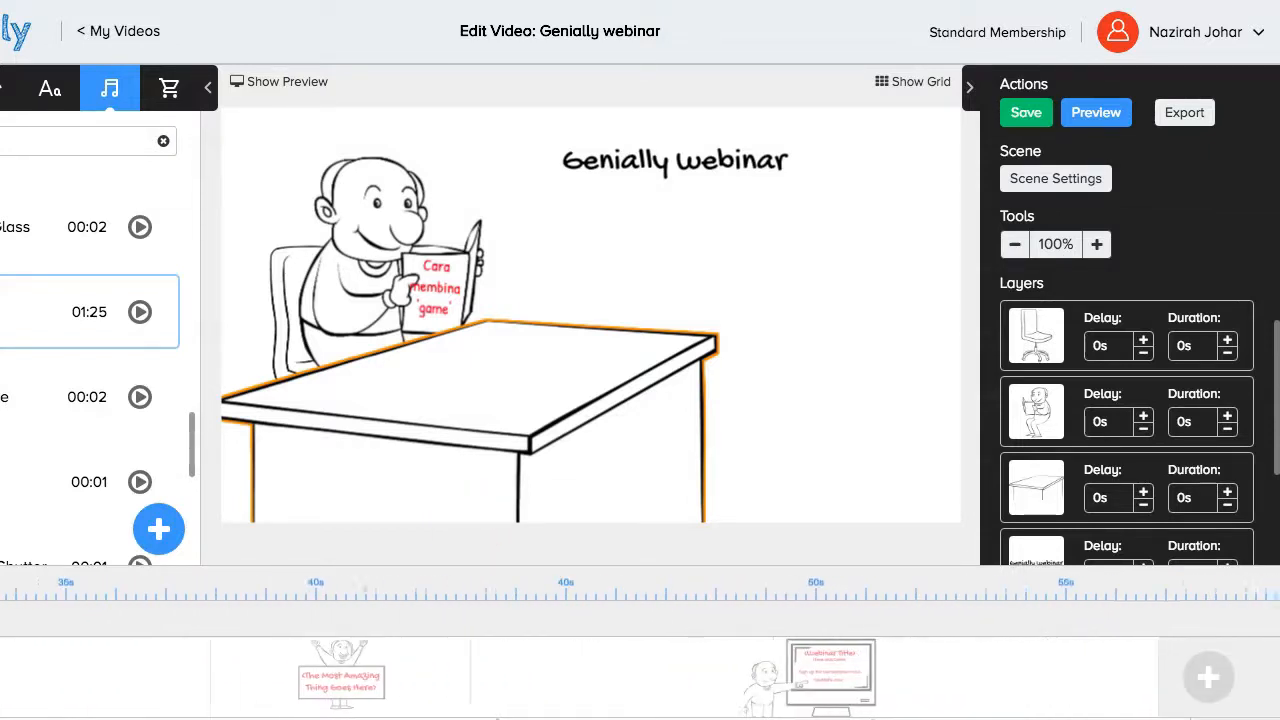
left_click(705, 665)
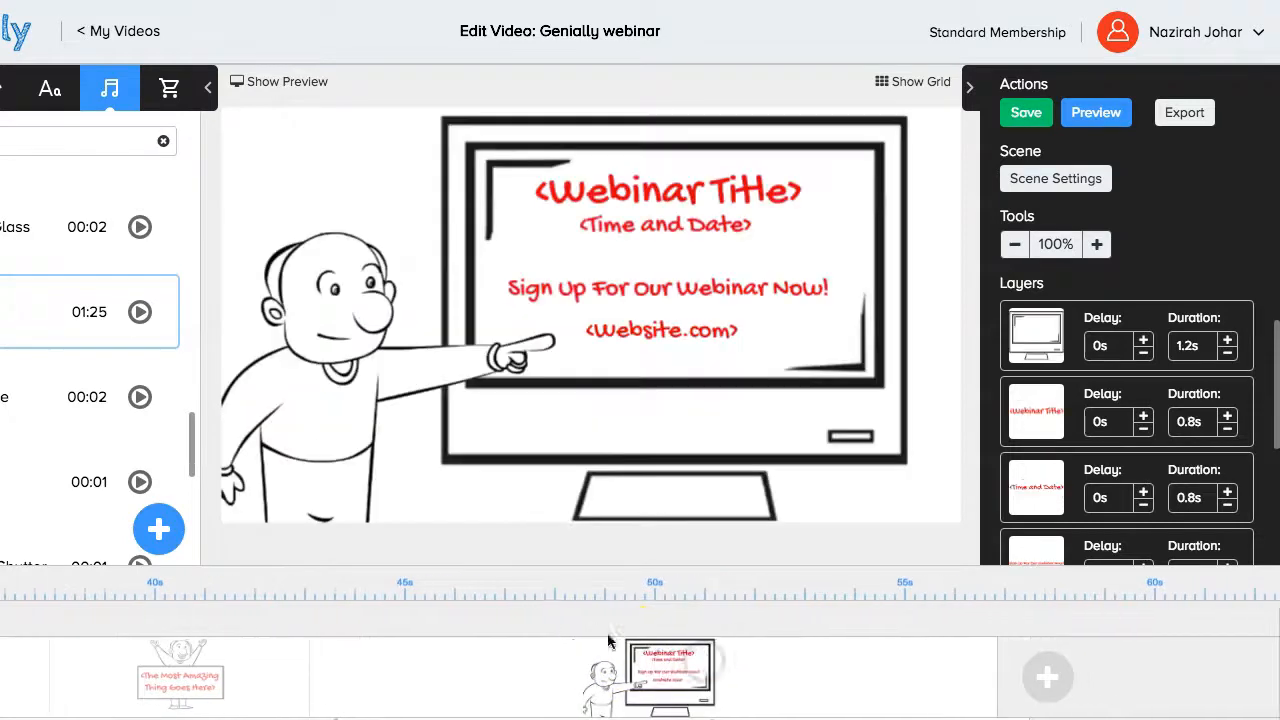
left_click(1050, 180)
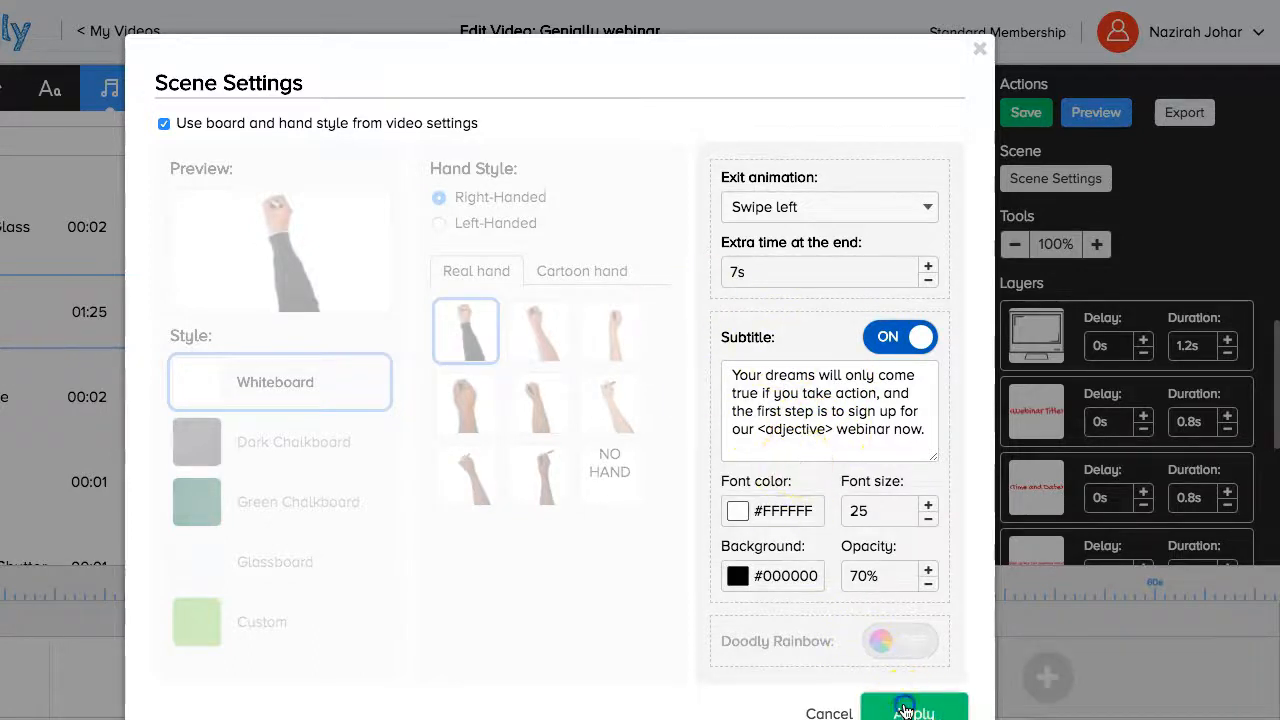
left_click(903, 708)
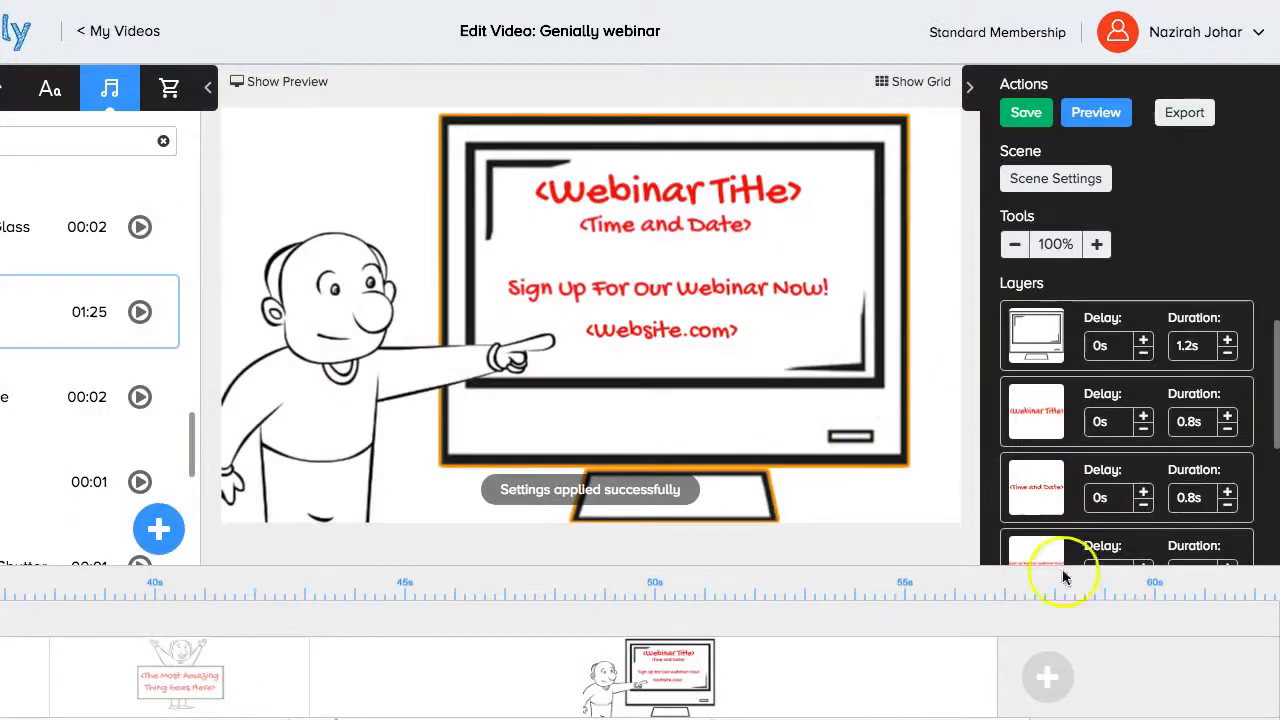